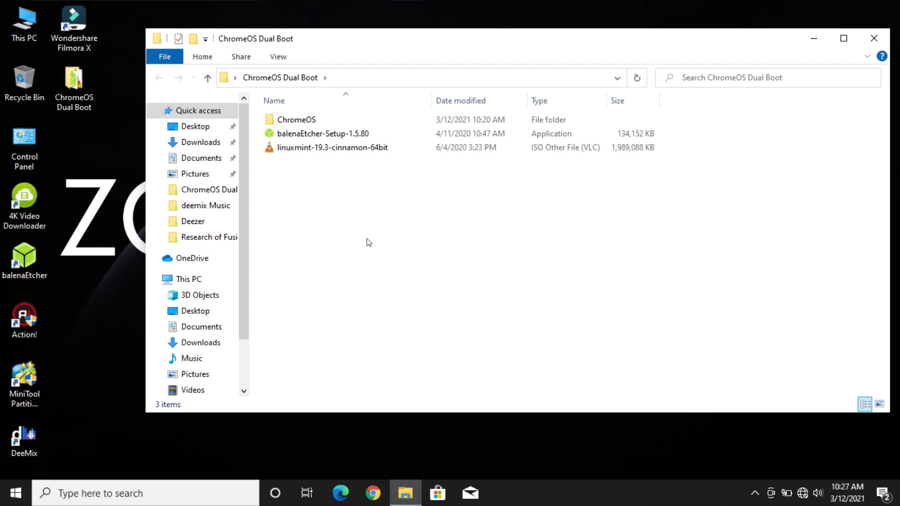
Open the ChromeOS folder and extract the chromeos_13505.111.0_rammus_recovery zip archive into that same folder
click(291, 203)
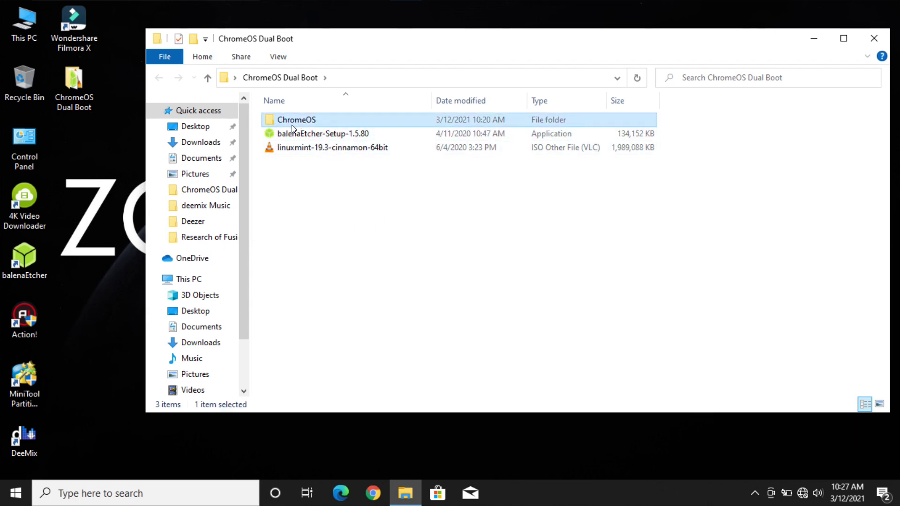
double_click(291, 124)
drag(372, 193, 324, 173)
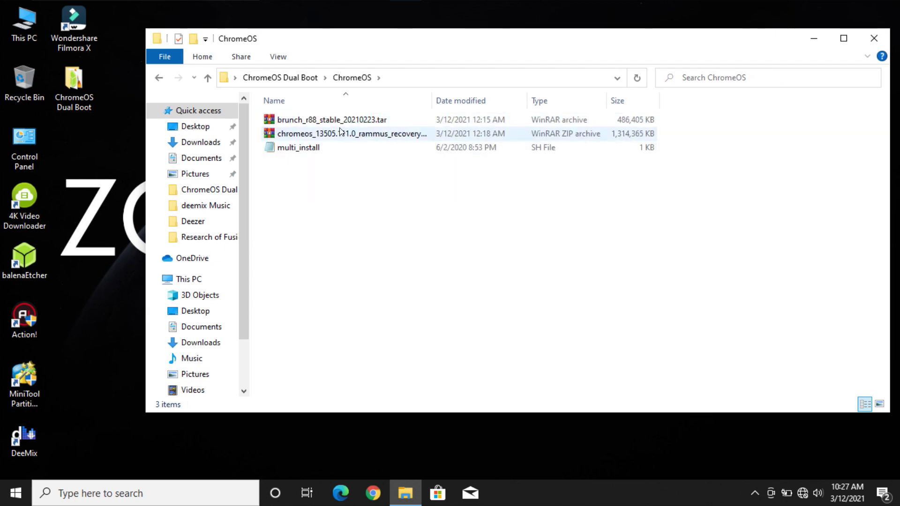
click(295, 133)
right_click(299, 138)
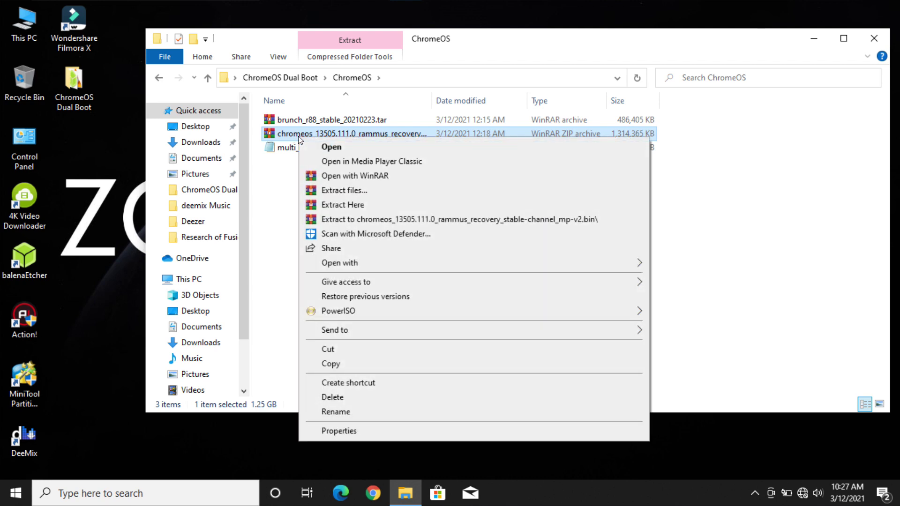
click(323, 209)
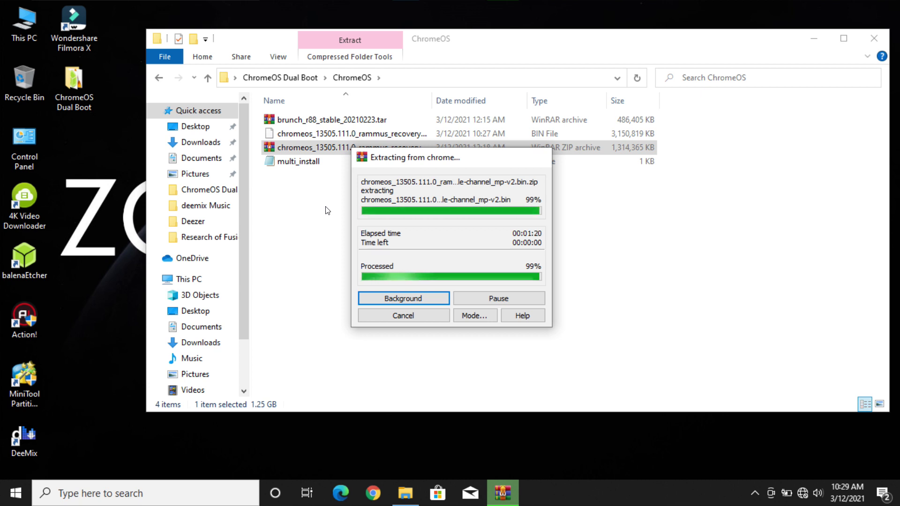
click(325, 207)
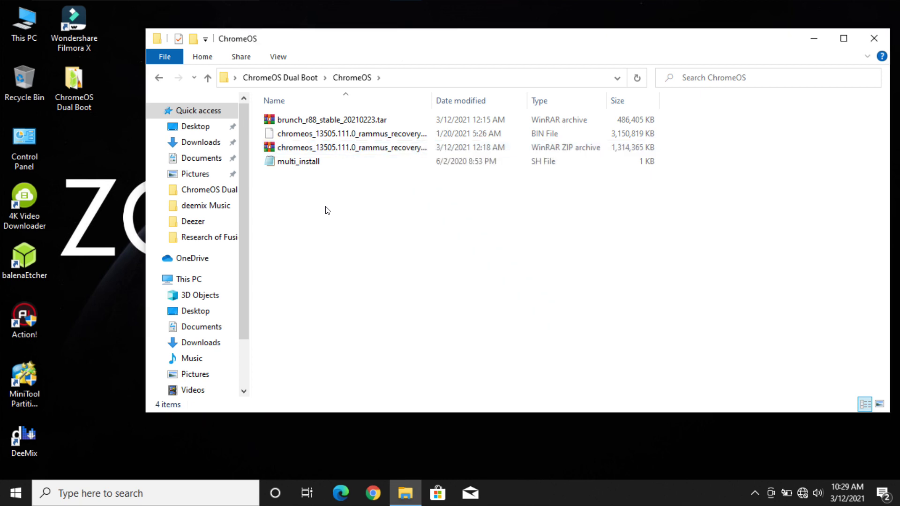
Extract the brunch_r88_stable_20210223.tar archive directly into the ChromeOS folder
click(297, 121)
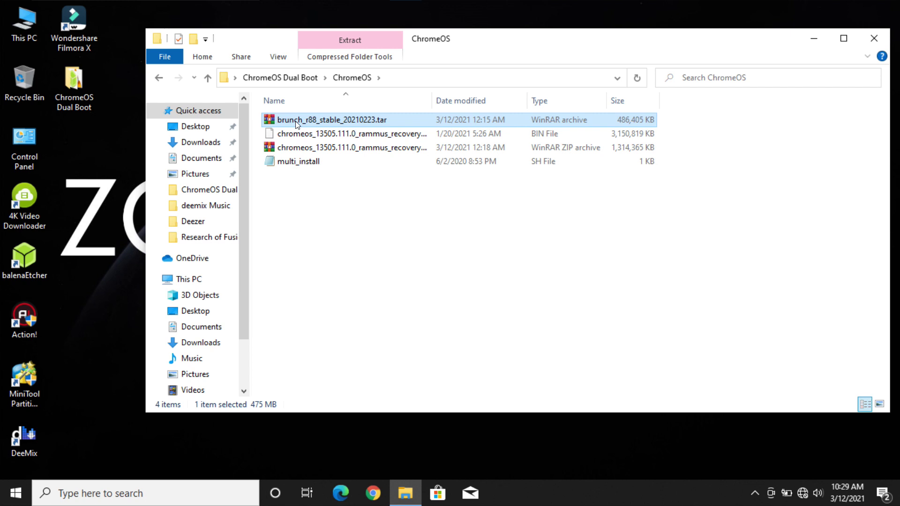
right_click(295, 122)
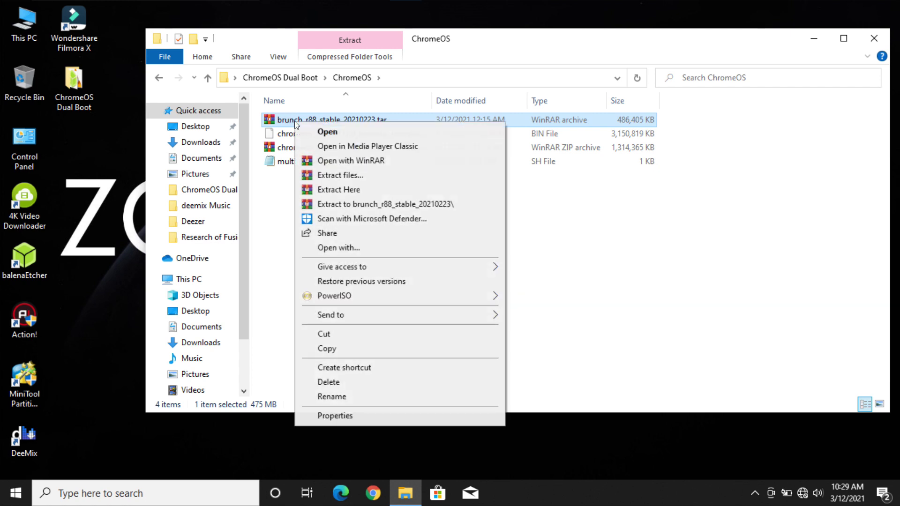
click(347, 191)
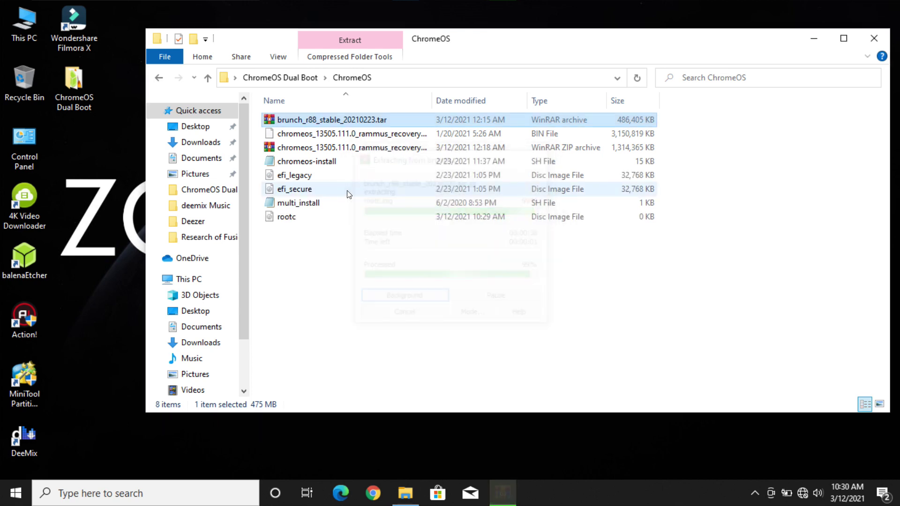
Move the brunch and chromeos recovery archives out of the ChromeOS folder into Documents
click(328, 148)
click(293, 120)
click(300, 147)
click(295, 120)
ctrl+click(300, 147)
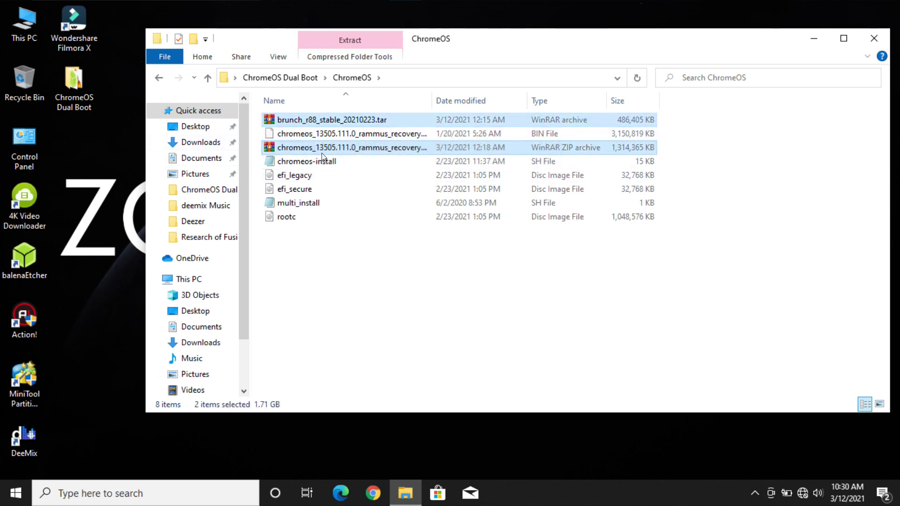
right_click(323, 148)
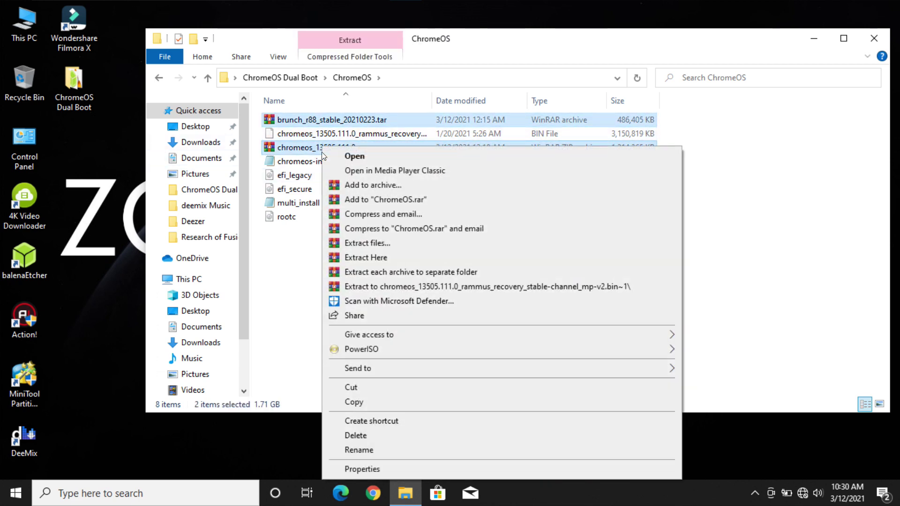
click(377, 391)
click(200, 327)
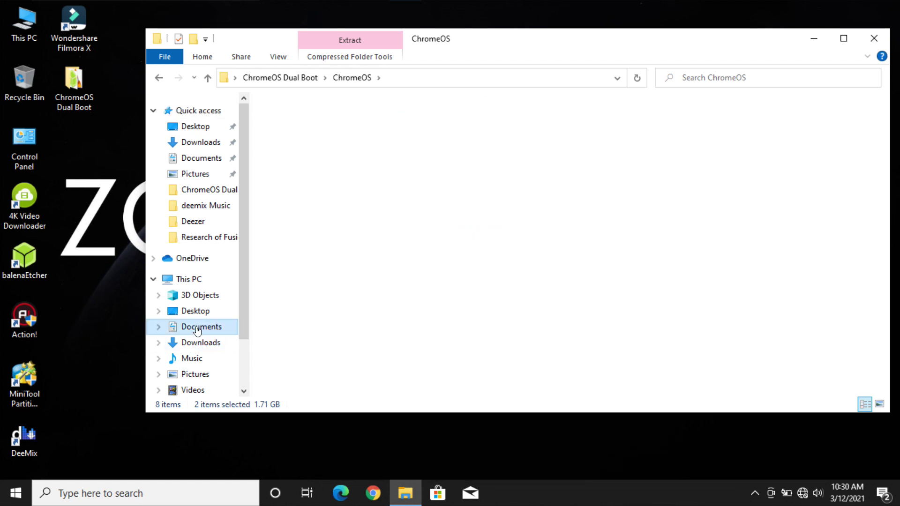
right_click(370, 248)
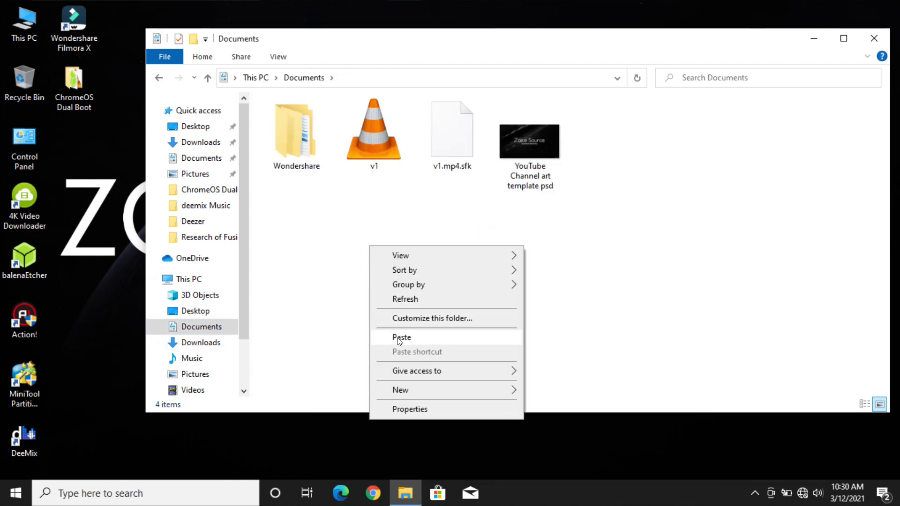
click(400, 337)
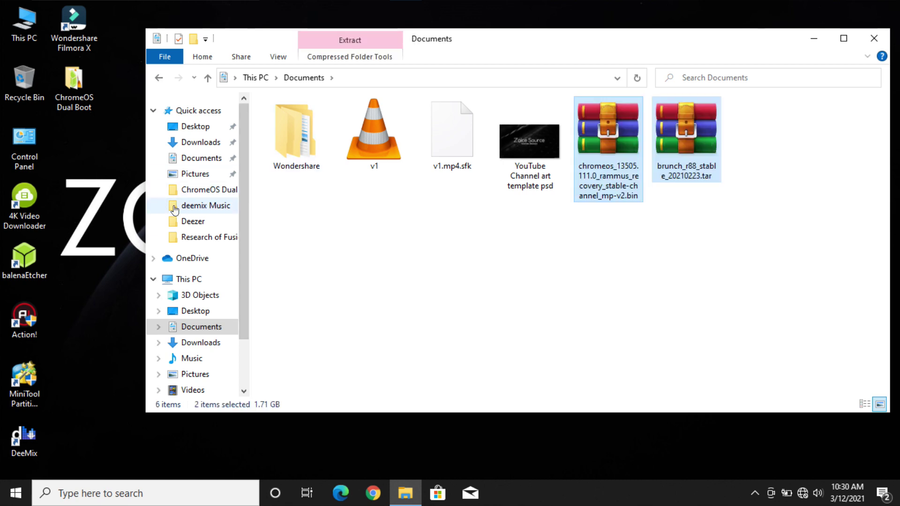
Go back to the ChromeOS folder inside ChromeOS Dual Boot
click(206, 189)
click(292, 131)
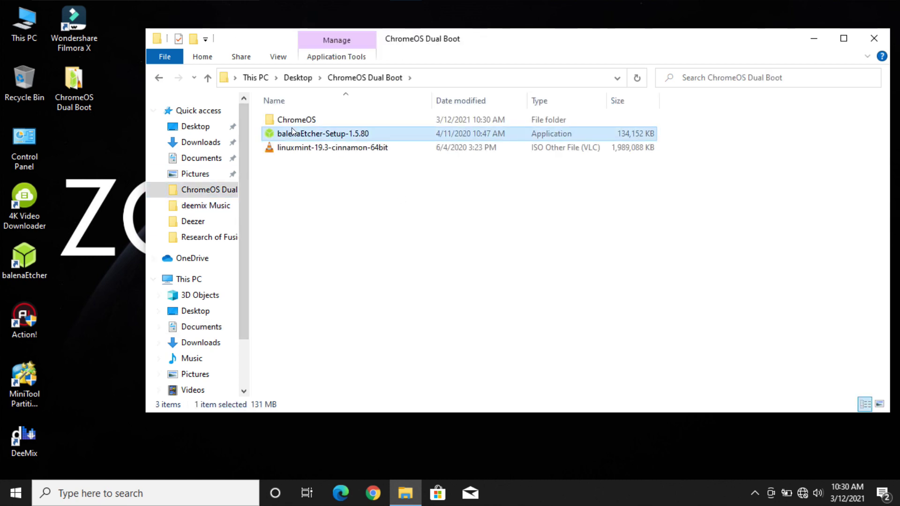
double_click(291, 123)
drag(423, 253, 378, 188)
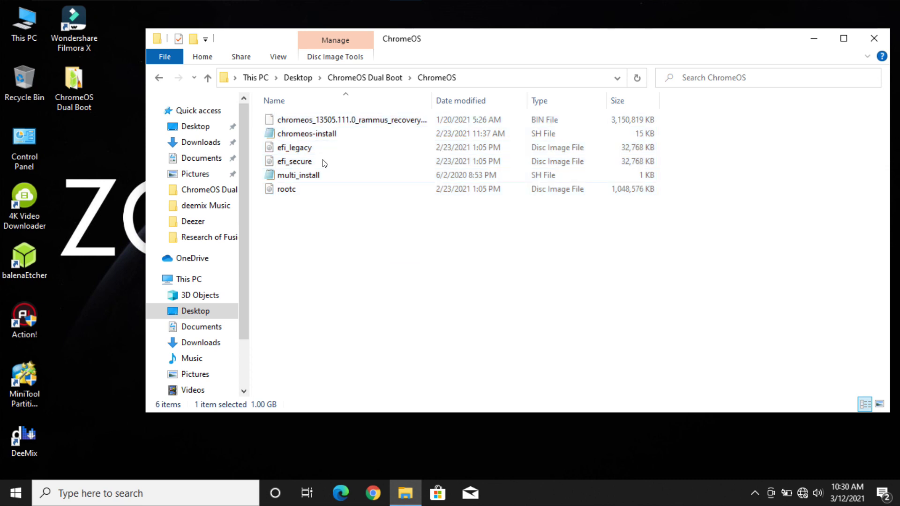
Rename the extracted chromeos recovery BIN file as rammus_recovery.bin
click(316, 123)
right_click(315, 126)
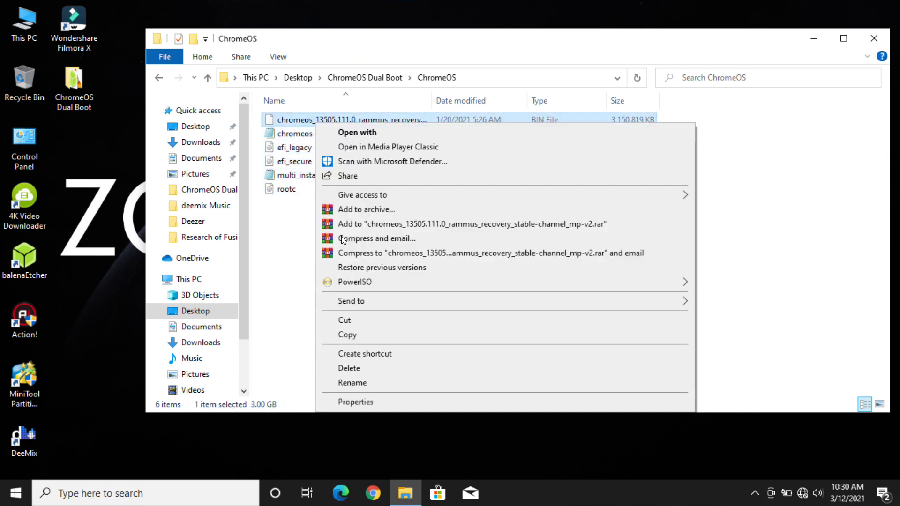
click(351, 383)
click(367, 121)
drag(516, 120, 277, 120)
click(384, 117)
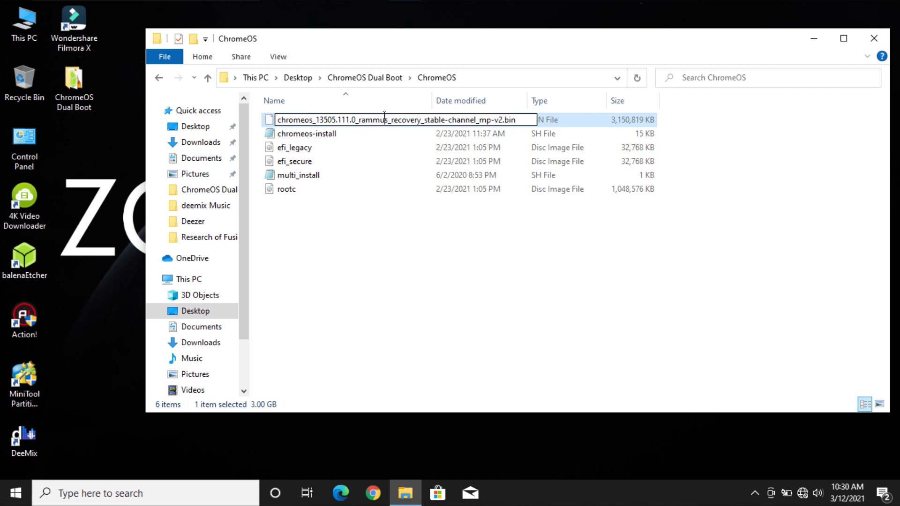
drag(358, 119, 240, 119)
key(BackSpace)
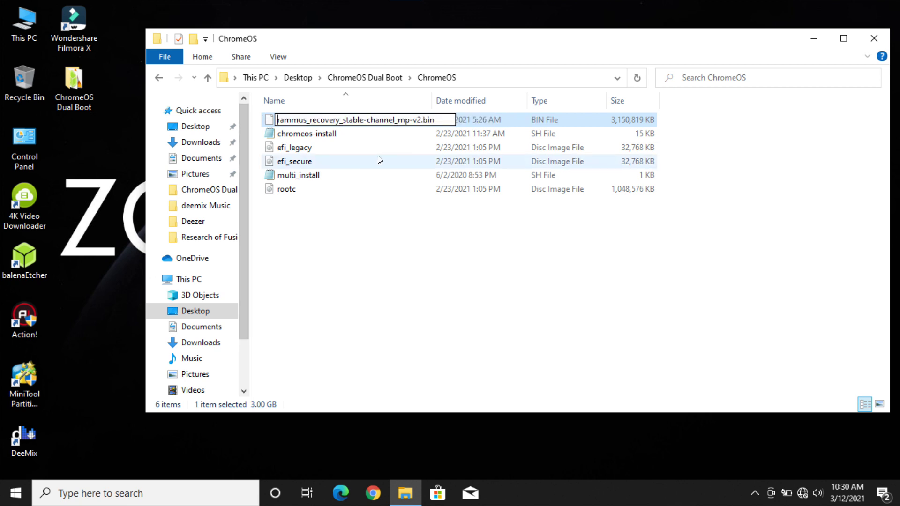
drag(338, 120, 418, 120)
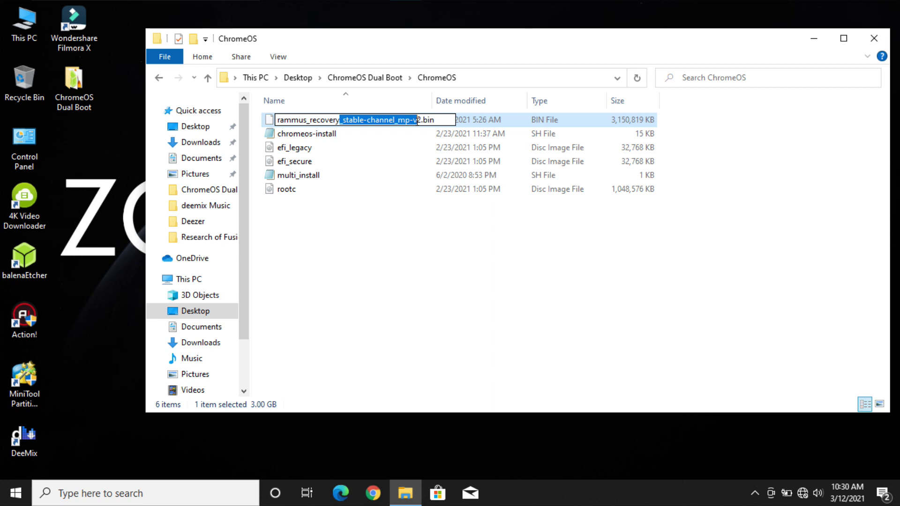
key(BackSpace)
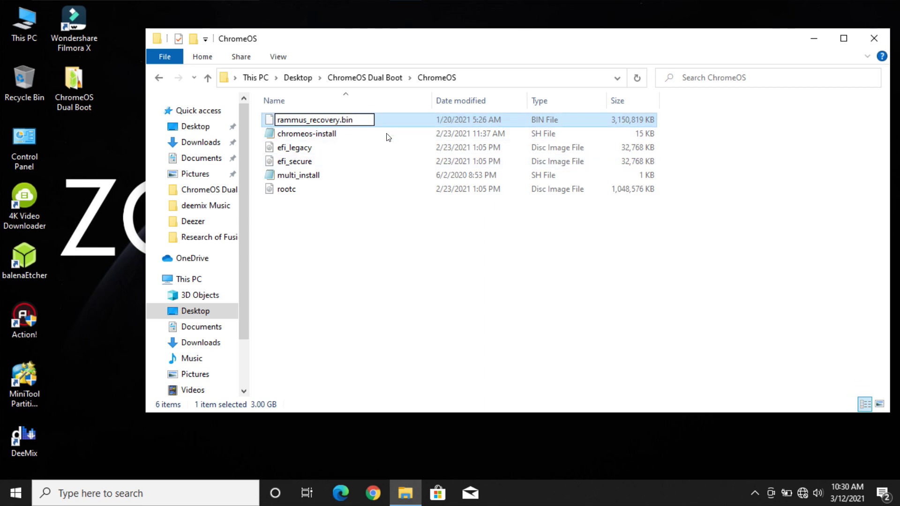
click(361, 252)
click(296, 180)
drag(397, 249, 257, 113)
right_click(342, 194)
click(311, 245)
right_click(312, 240)
click(337, 296)
Run balenaEtcher-Setup-1.5.80 from the ChromeOS Dual Boot folder and accept its license agreement to install it
click(159, 78)
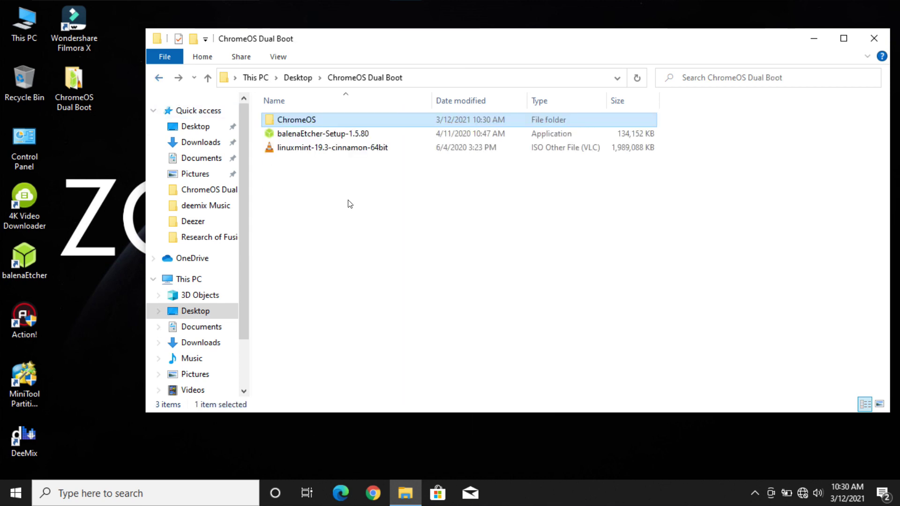
click(307, 135)
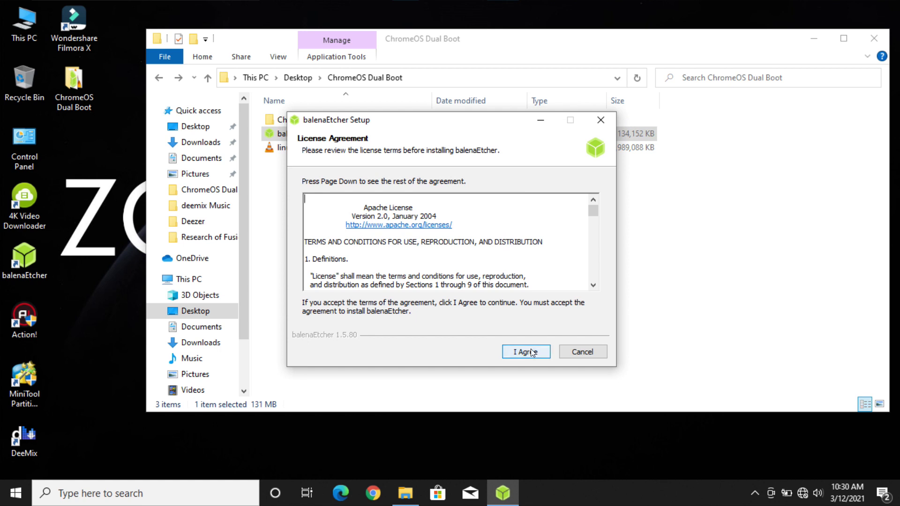
click(525, 351)
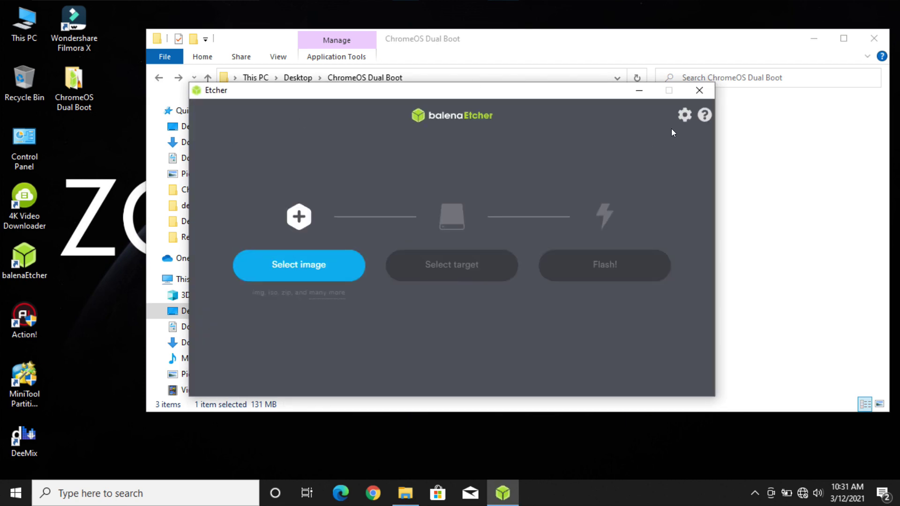
Turn off "Validate write on success" in the Etcher settings
click(684, 116)
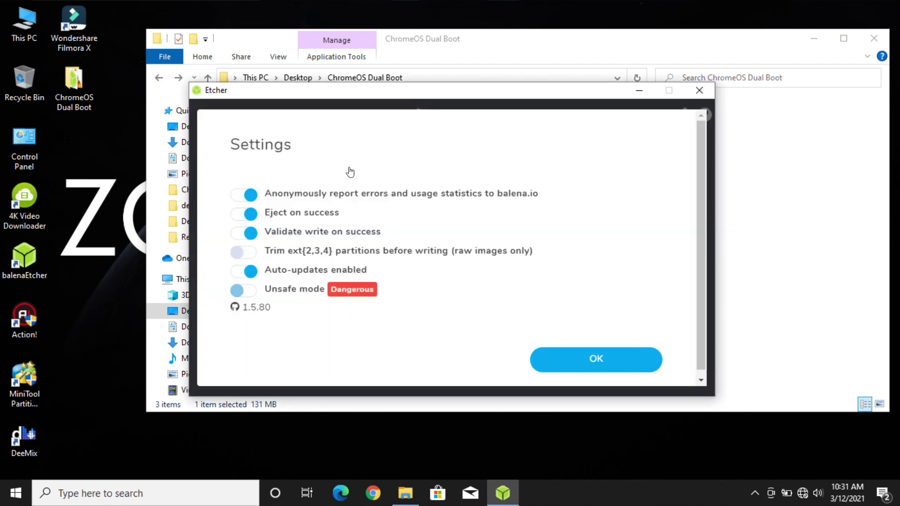
click(243, 233)
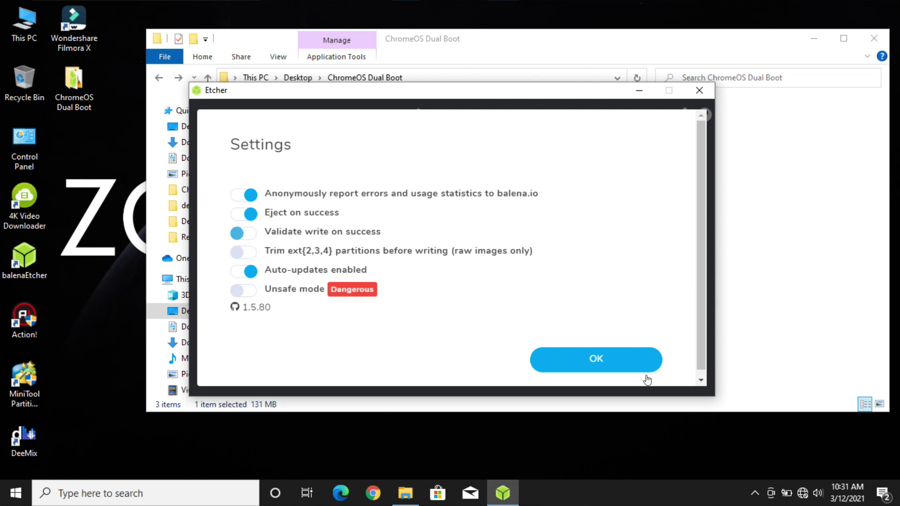
click(580, 357)
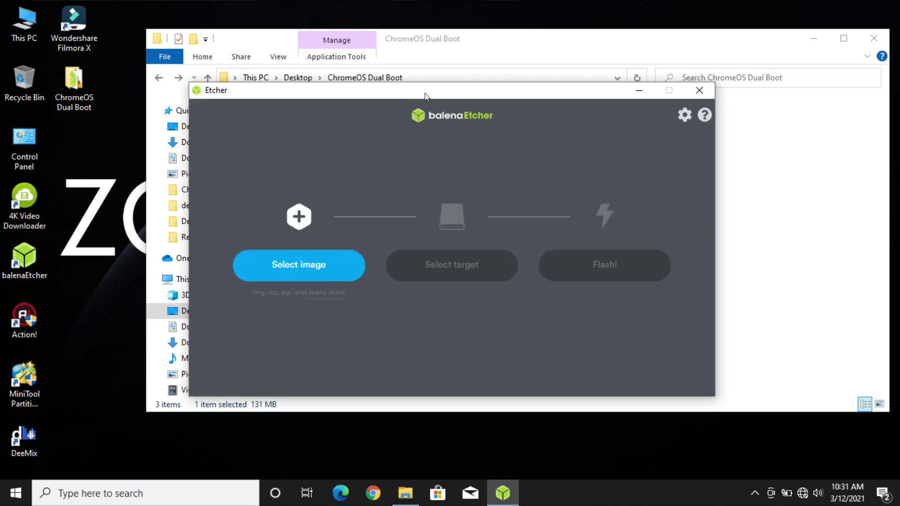
Load the linuxmint-19.3-cinnamon-64bit ISO from the ChromeOS Dual Boot folder as the Etcher source image
drag(390, 92, 628, 92)
click(296, 148)
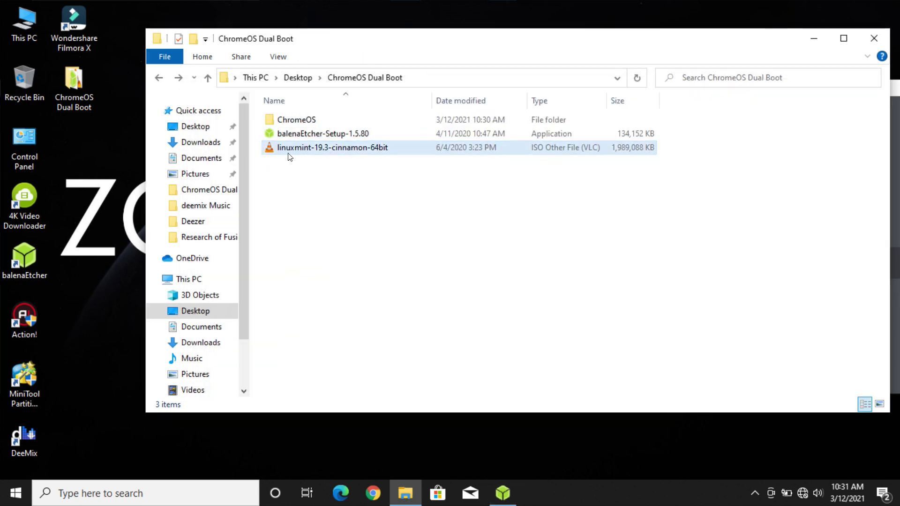
drag(294, 152, 552, 266)
drag(656, 89, 454, 83)
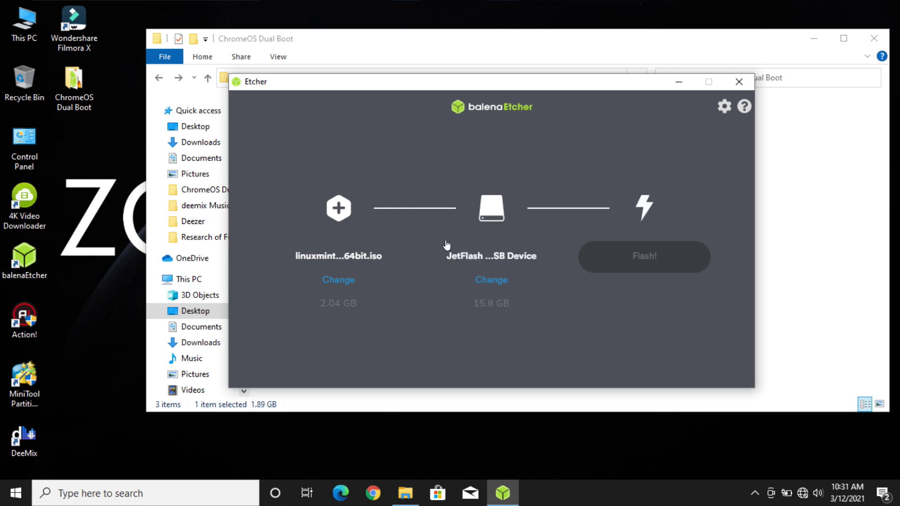
Flash the Linux Mint image to the JetFlash USB device, allowing the system changes, and close Etcher
click(649, 265)
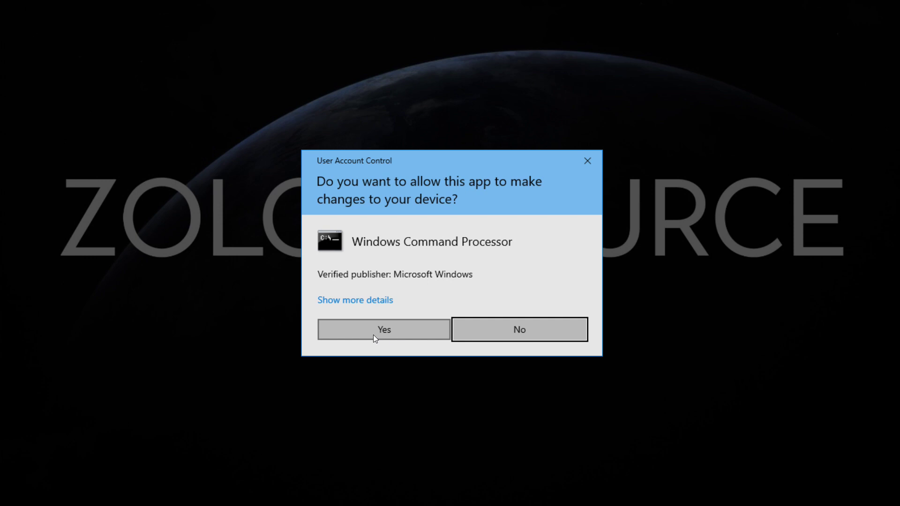
click(377, 330)
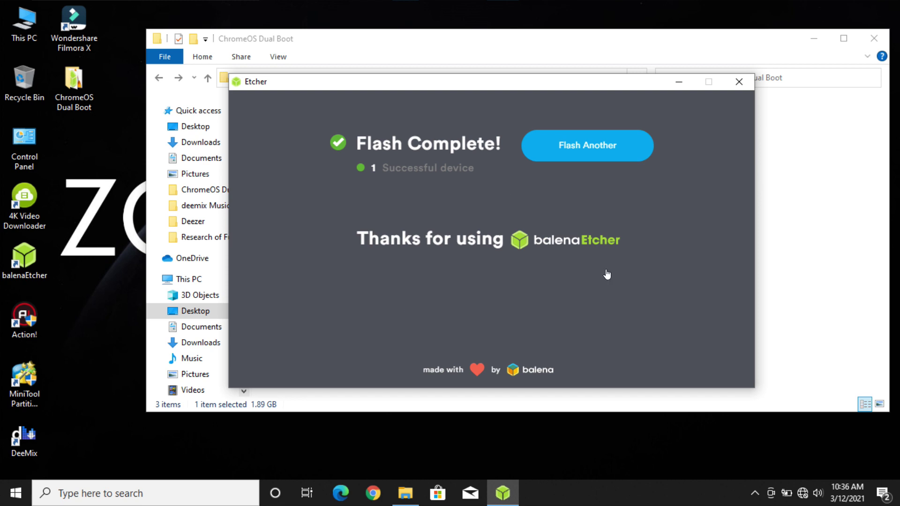
click(737, 82)
Move the ChromeOS folder from the ChromeOS Dual Boot folder to the root of the User Files (D:) drive
click(293, 133)
click(293, 123)
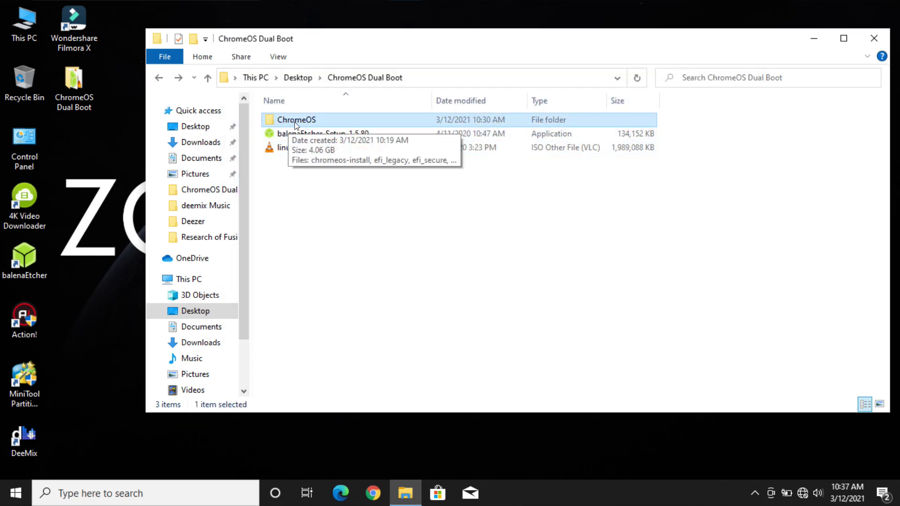
right_click(296, 122)
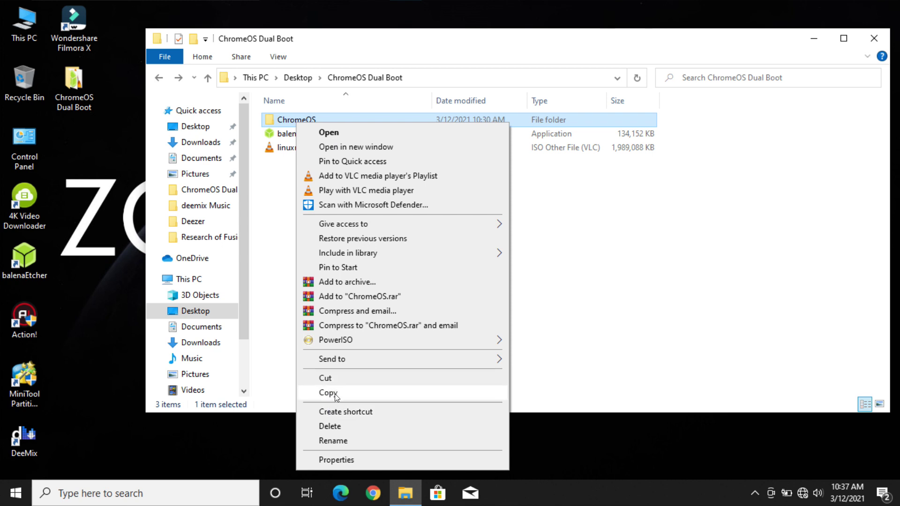
click(324, 379)
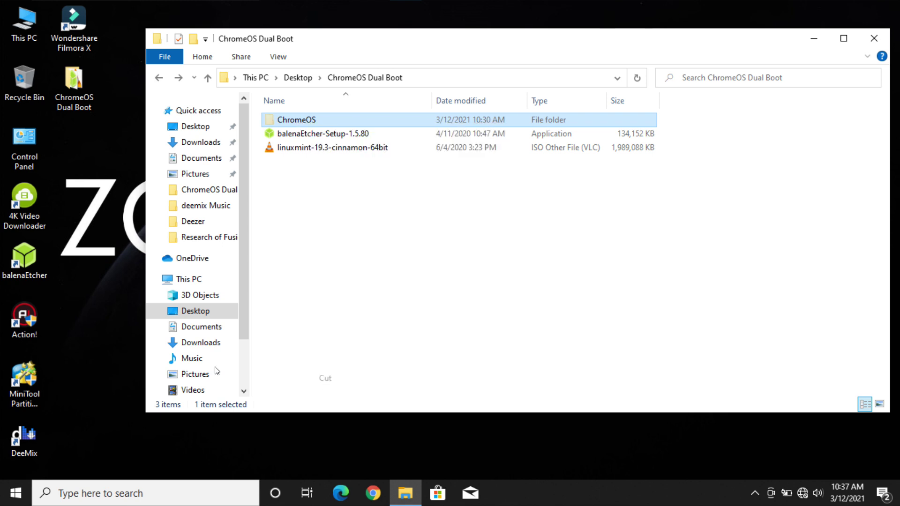
scroll(207, 349, down, 2)
click(205, 348)
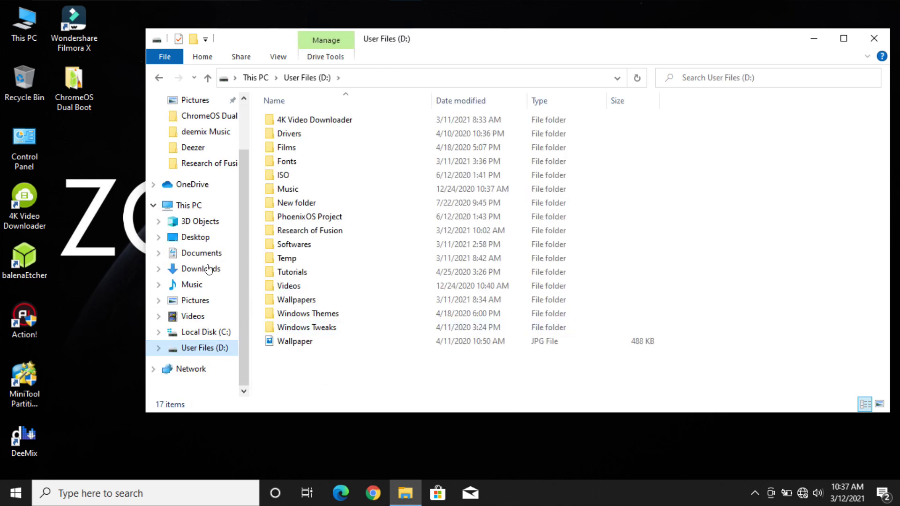
click(189, 205)
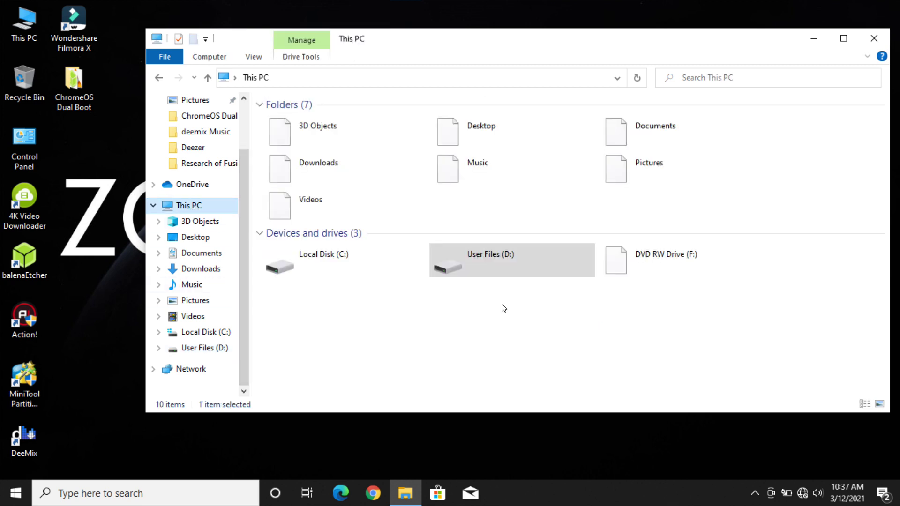
double_click(479, 268)
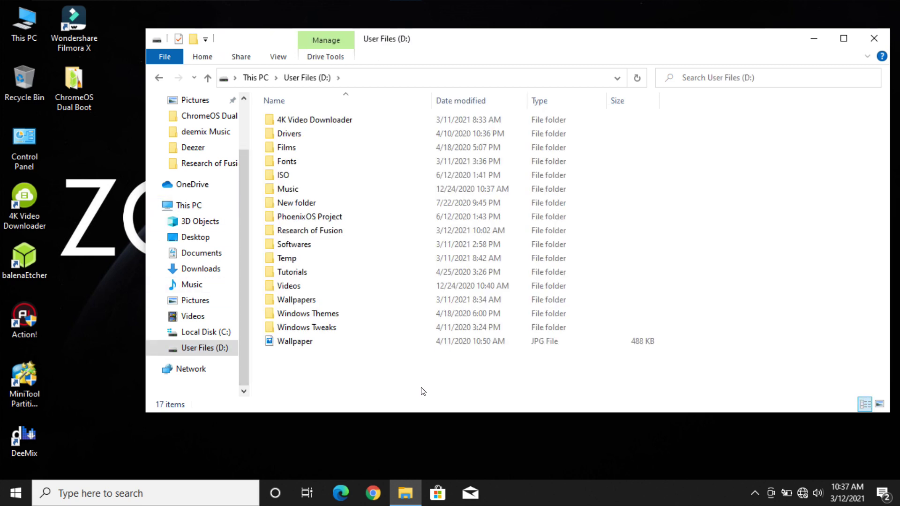
right_click(422, 392)
click(453, 290)
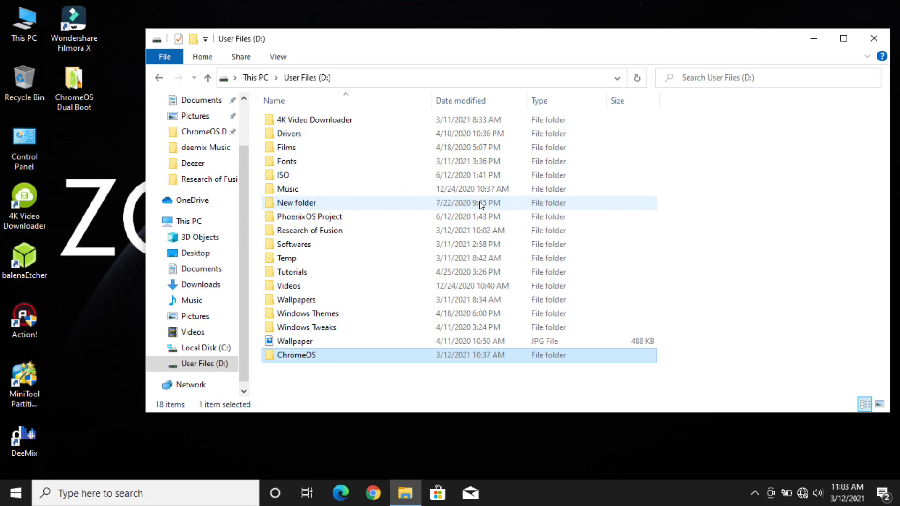
Refresh the User Files (D:) listing and close the folder window
click(315, 370)
right_click(320, 370)
click(358, 230)
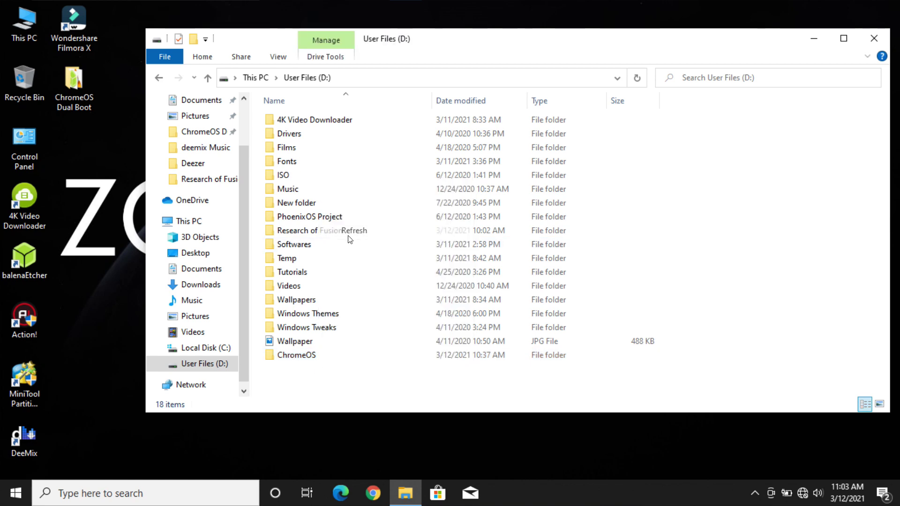
click(865, 43)
right_click(395, 115)
click(422, 151)
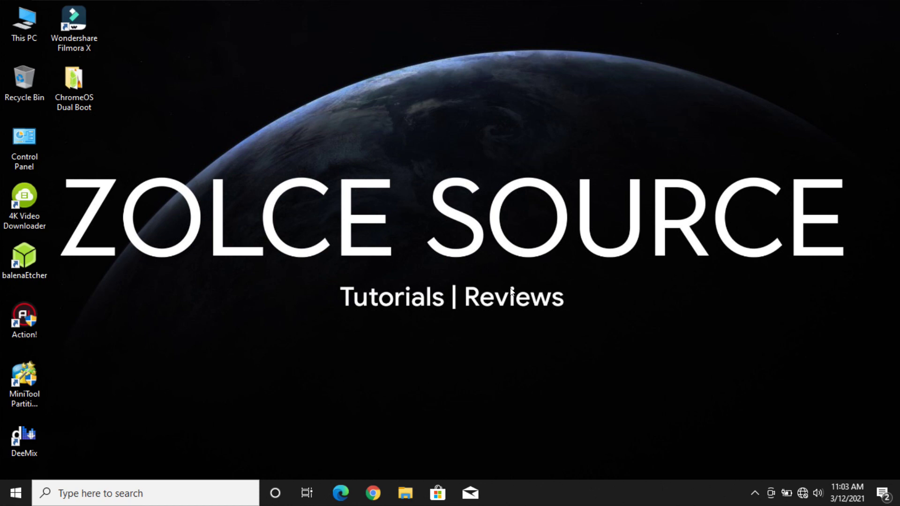
Shrink the User Files (D:) volume by 50000 MB in Disk Management
right_click(16, 493)
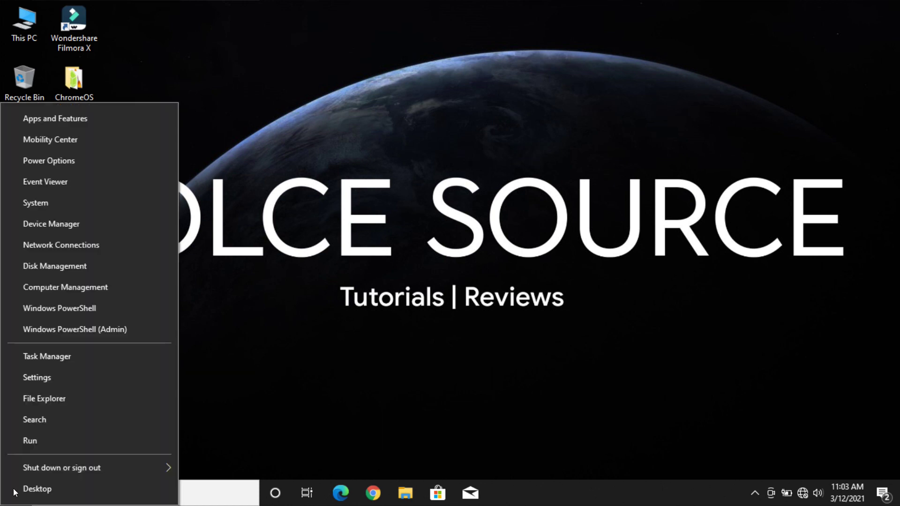
click(59, 270)
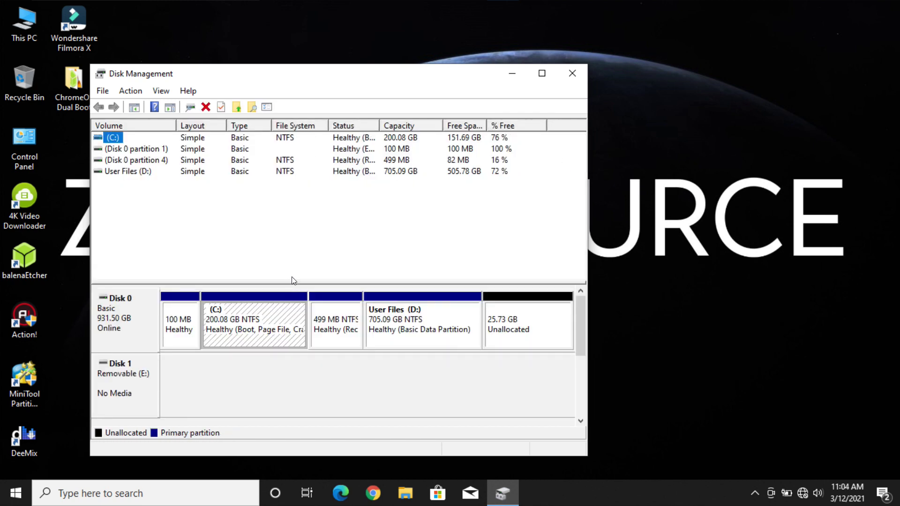
click(396, 334)
right_click(419, 309)
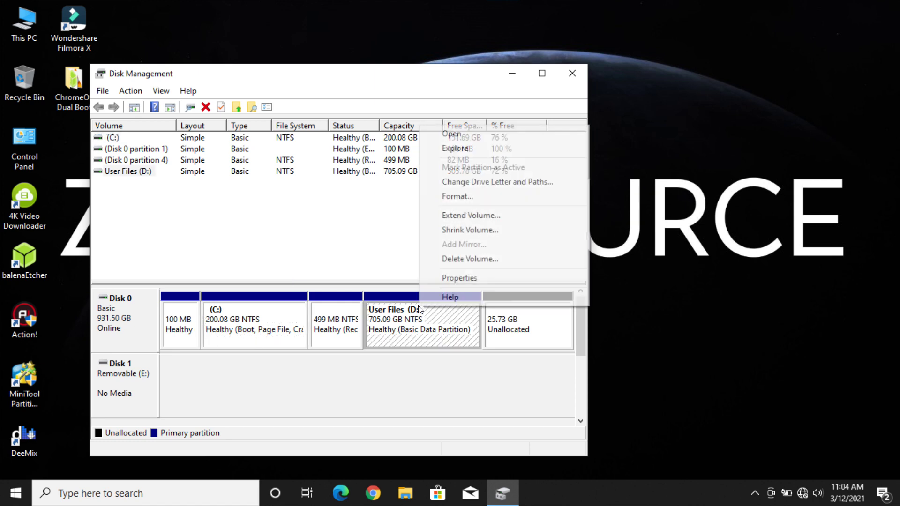
click(443, 230)
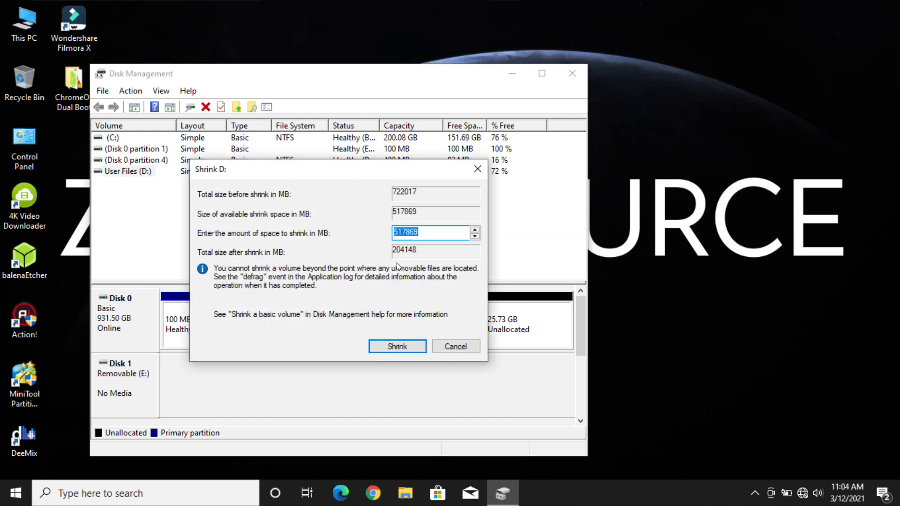
text(50000)
double_click(413, 234)
click(397, 347)
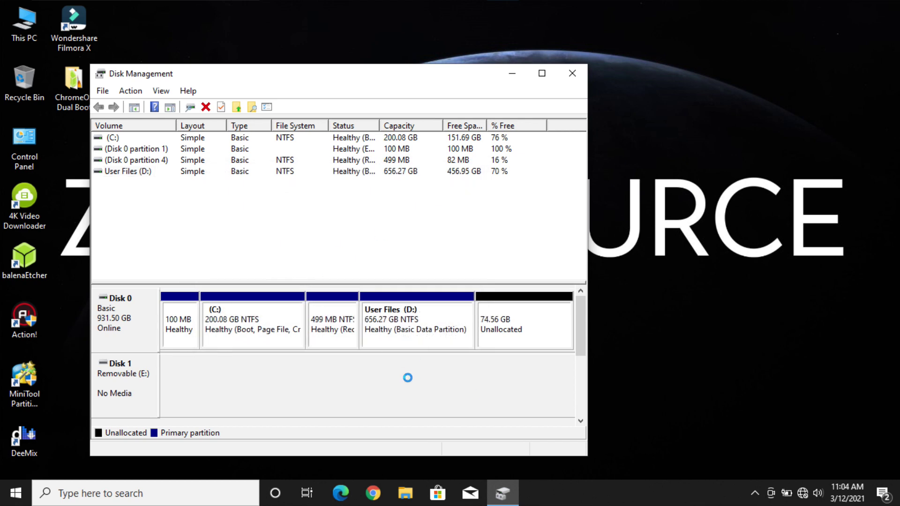
Select the unallocated space on Disk 0 to check it, and close Disk Management
click(505, 323)
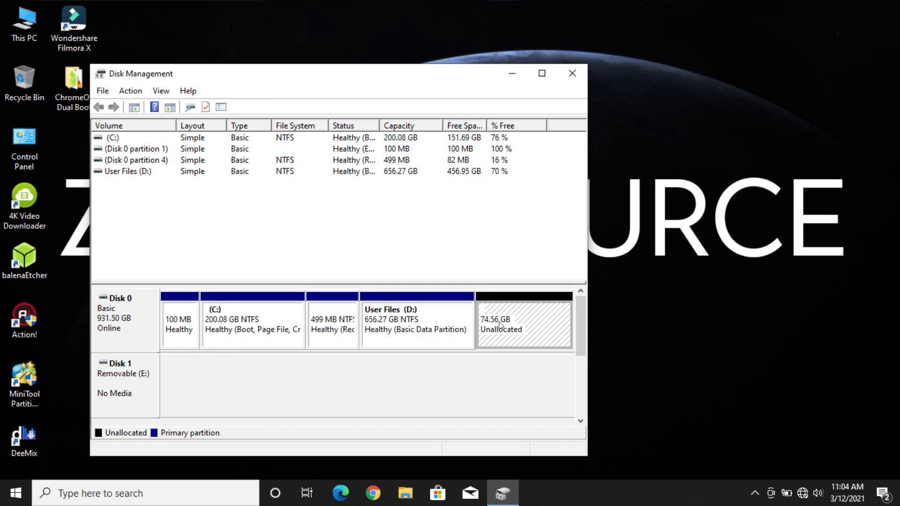
click(562, 73)
right_click(579, 143)
click(618, 184)
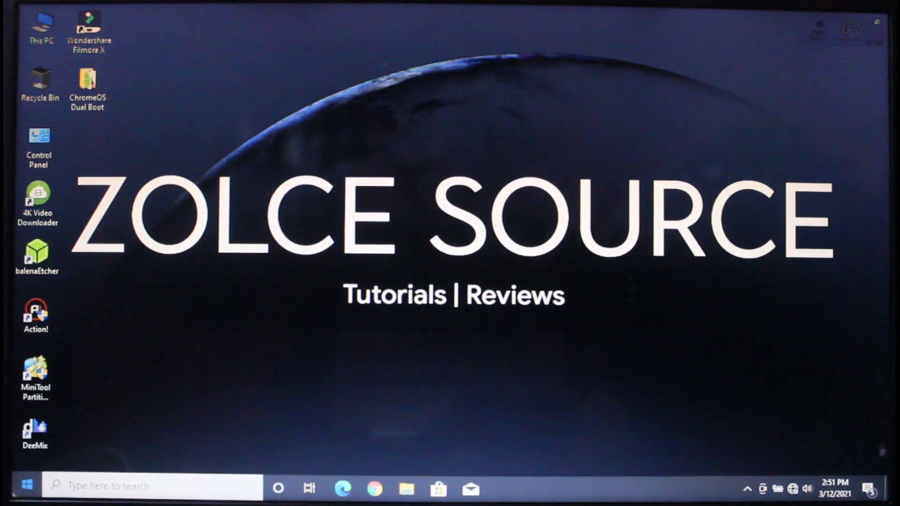
Restart the computer from Windows
click(27, 484)
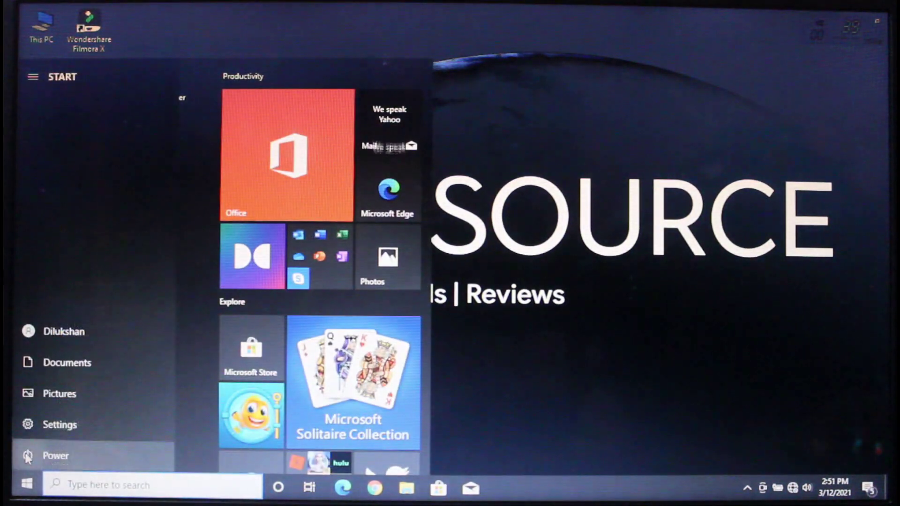
click(26, 456)
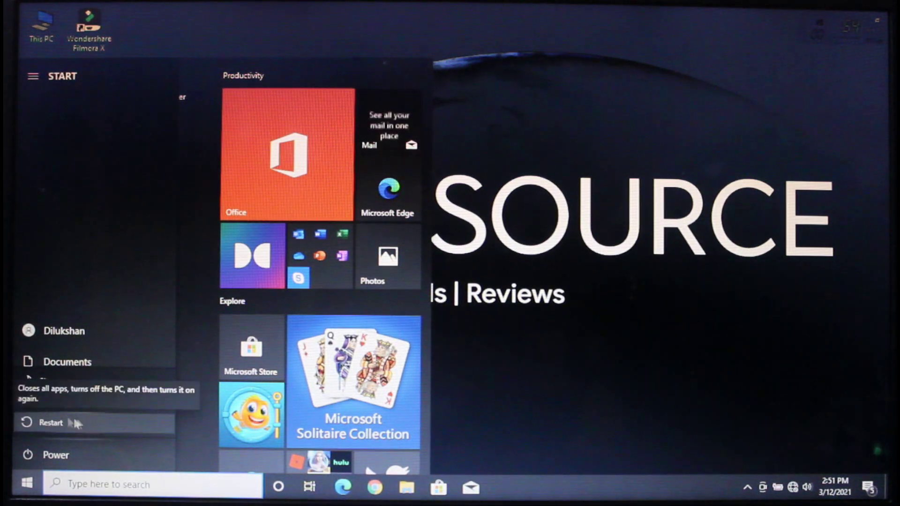
click(47, 423)
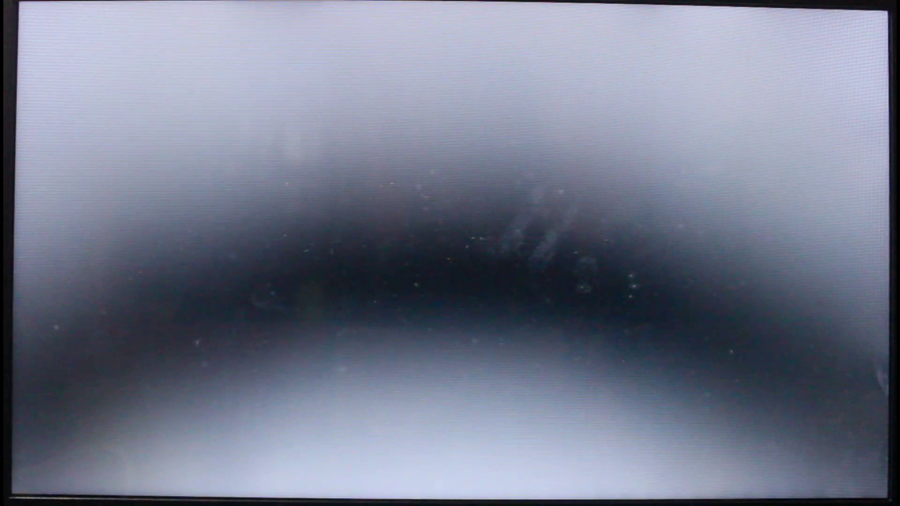
Boot from the Linpus lite (JetFlashTranscend 16GB) entry in the boot manager and start Linux Mint 19.3 Cinnamon 64-bit
key(F12)
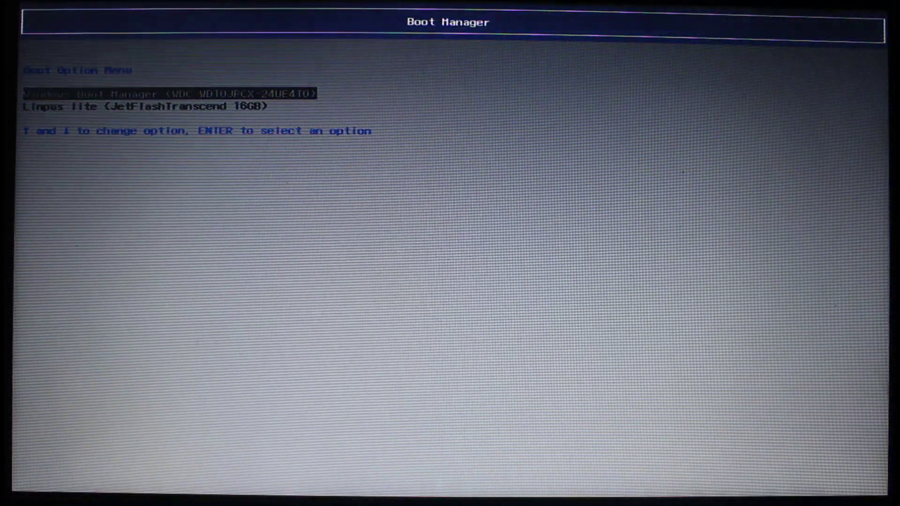
key(Down)
key(Return)
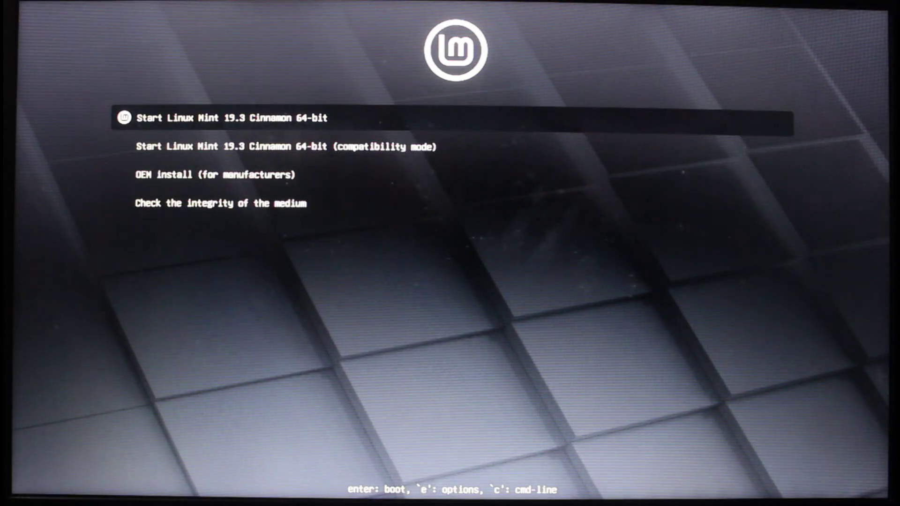
key(Return)
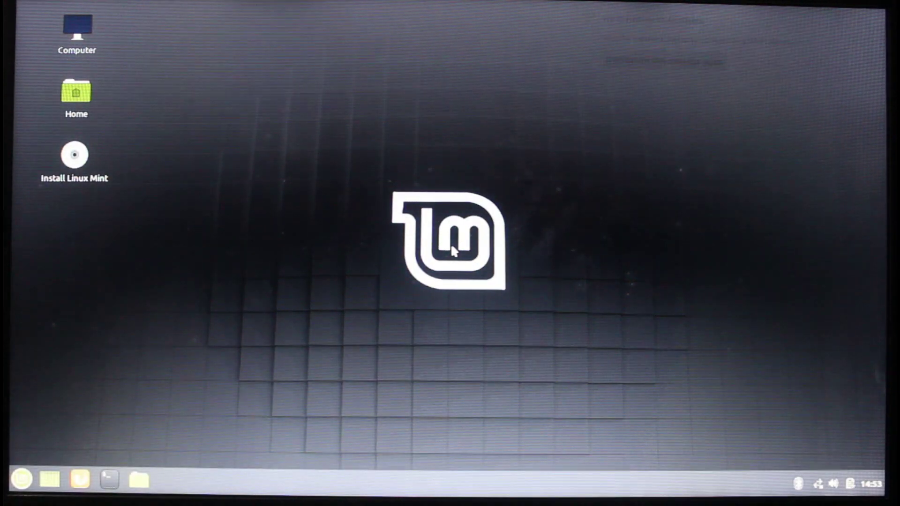
drag(238, 107, 457, 187)
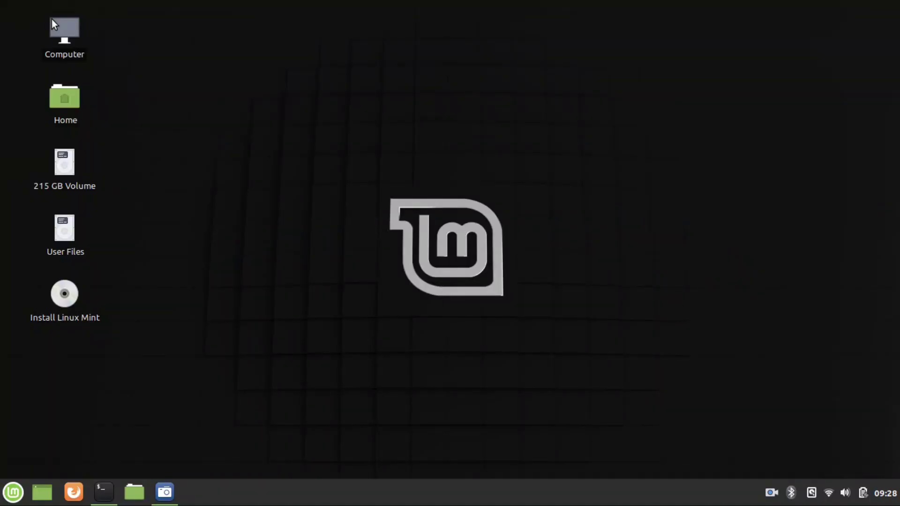
Open the ChromeOS folder on the User Files drive in the file manager
double_click(61, 40)
click(578, 188)
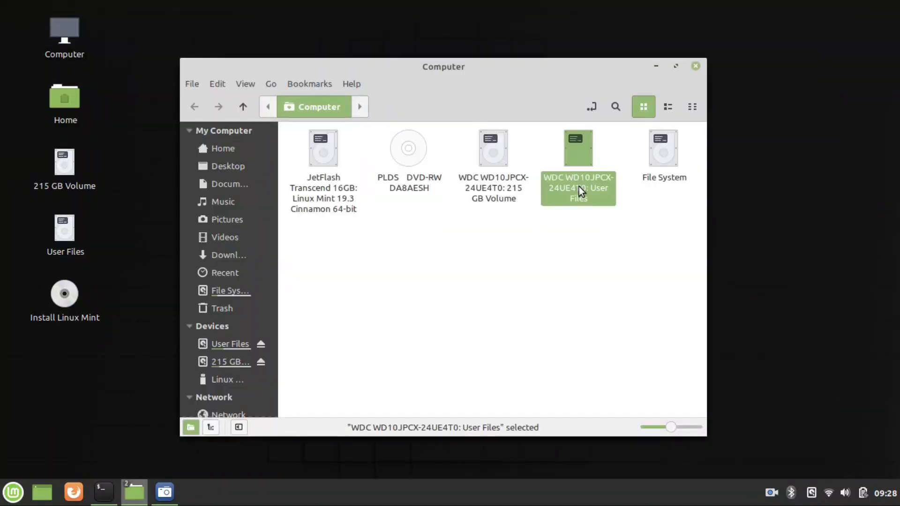
double_click(578, 186)
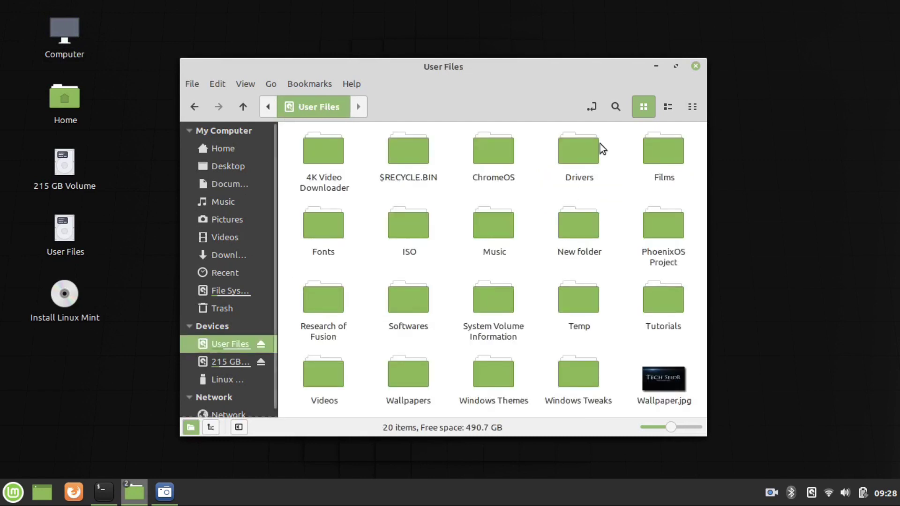
click(494, 171)
double_click(499, 160)
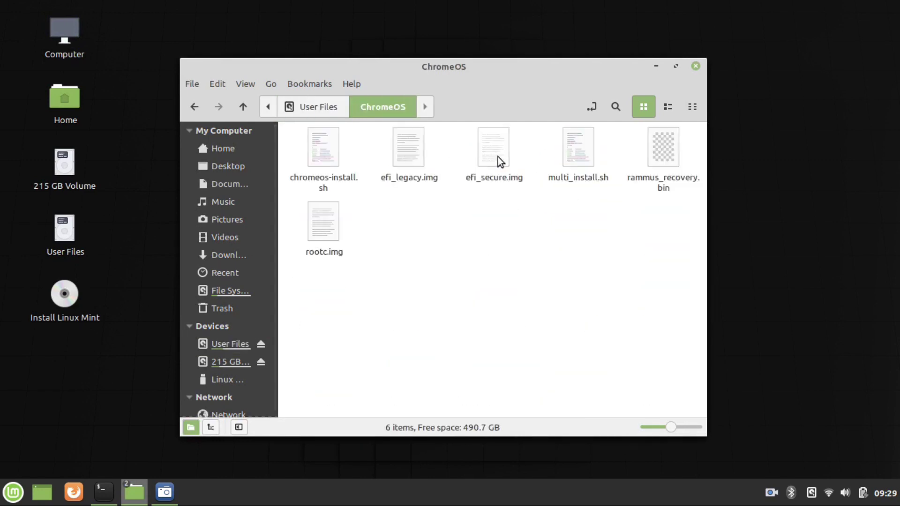
drag(702, 315, 175, 80)
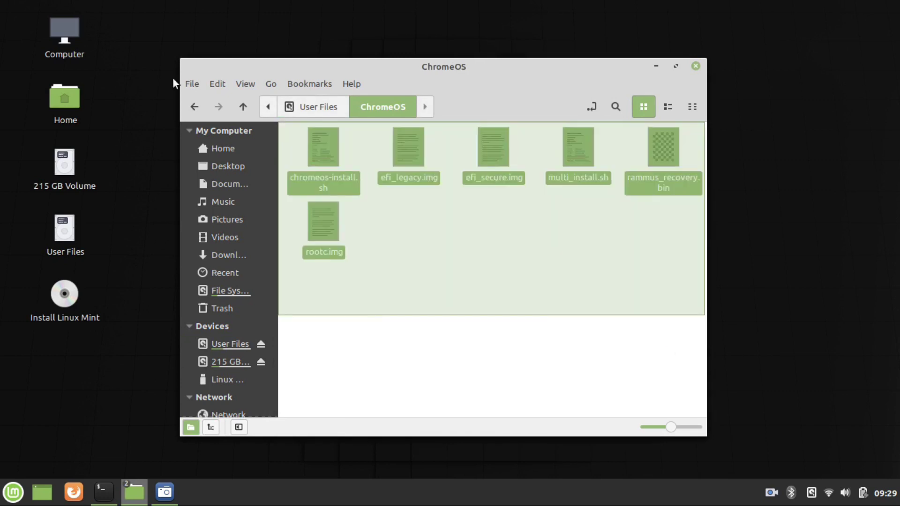
click(618, 348)
Check the wireless network connection
right_click(529, 281)
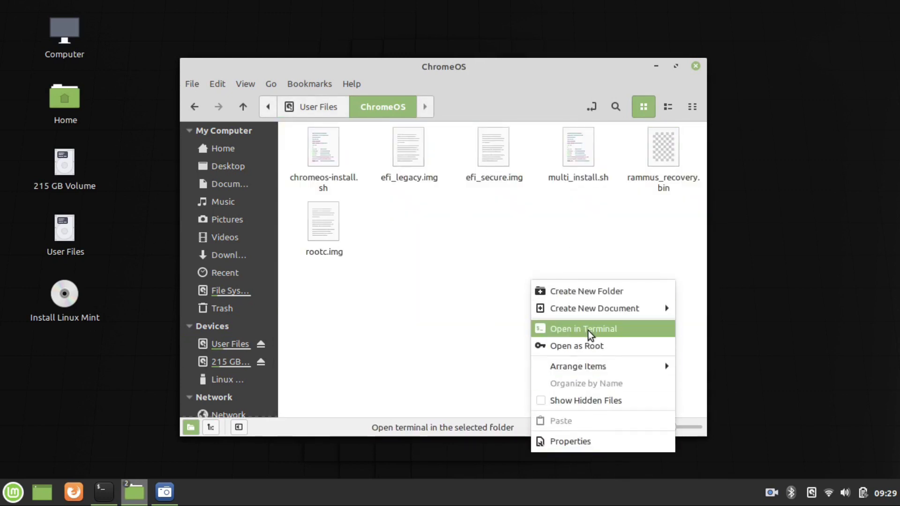
click(828, 494)
click(827, 495)
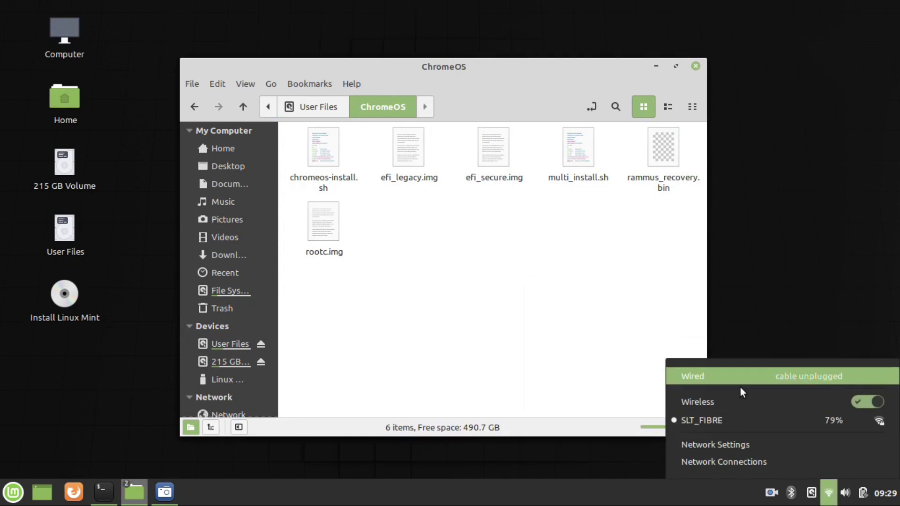
click(505, 241)
Open a terminal in the ChromeOS folder and run "sudo sh multi_install.sh"
right_click(505, 241)
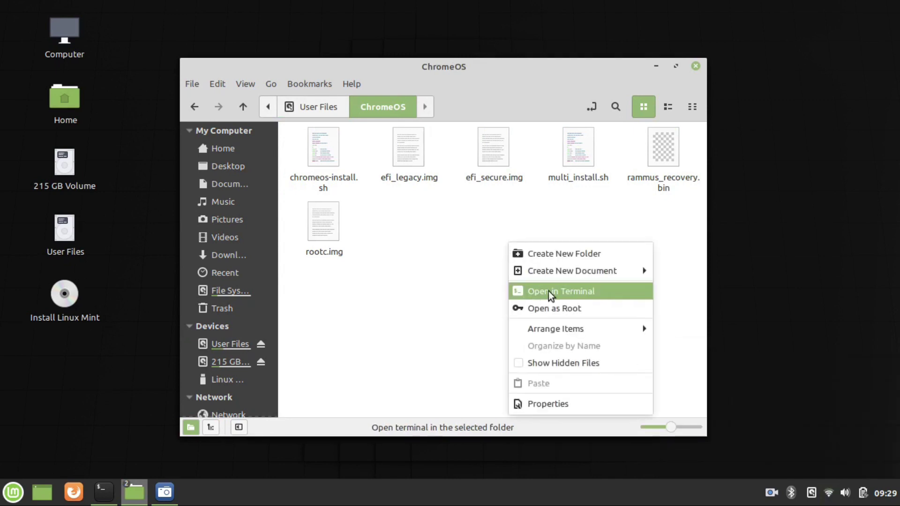
click(548, 291)
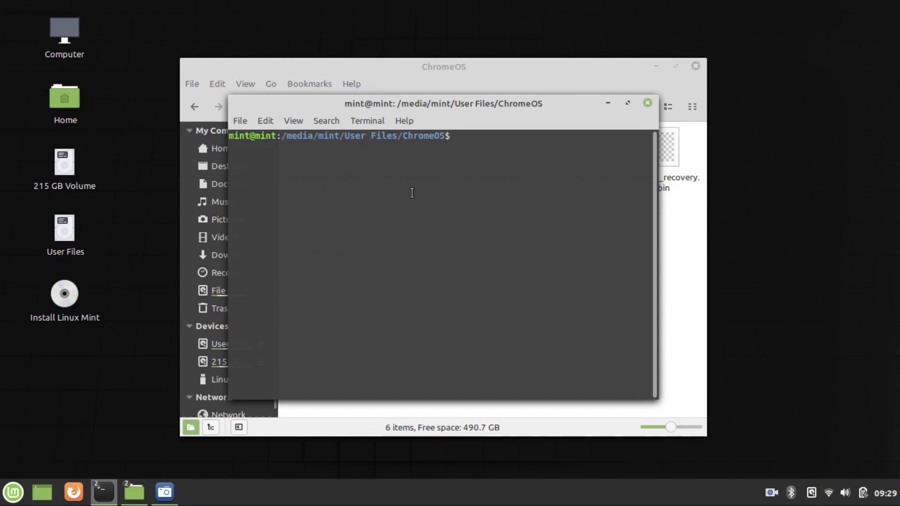
text(sudo sh multi)
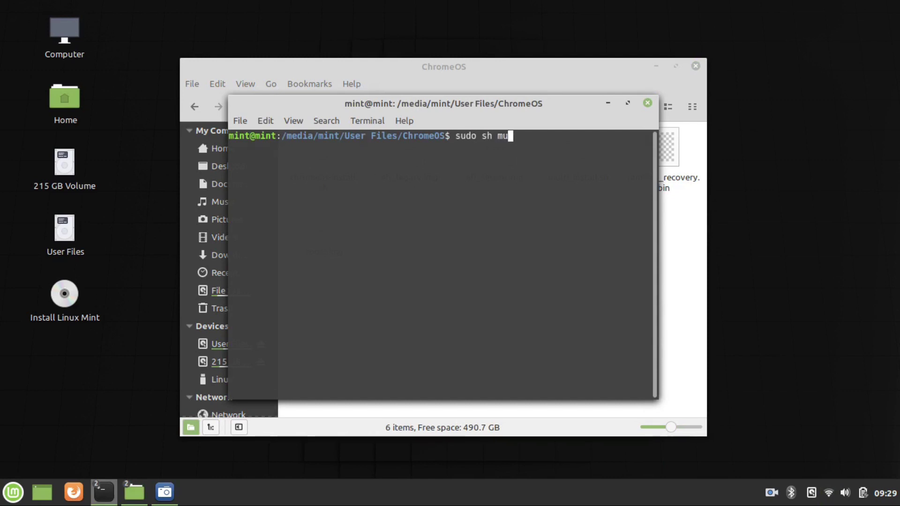
text(_install.sh)
key(Return)
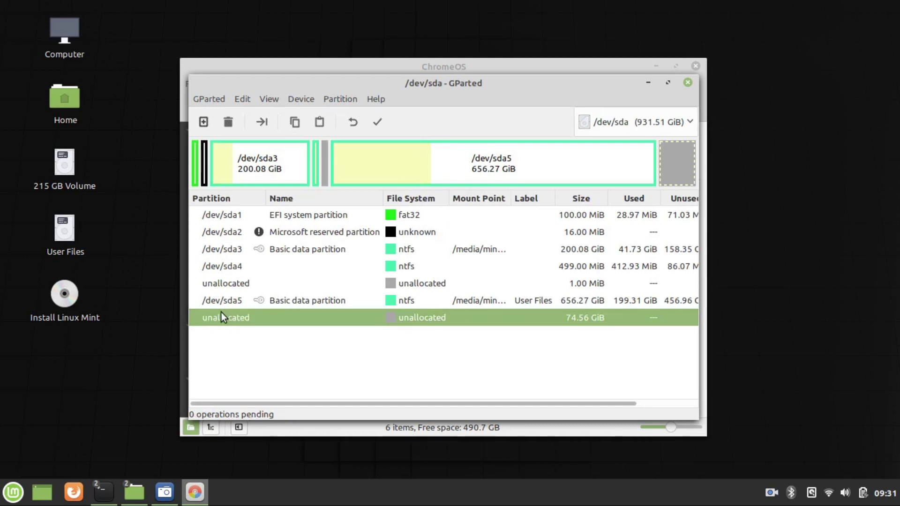
Create a primary ntfs partition of 76352 MiB in the 74.56 GiB unallocated space on /dev/sda
click(202, 124)
click(415, 274)
click(553, 307)
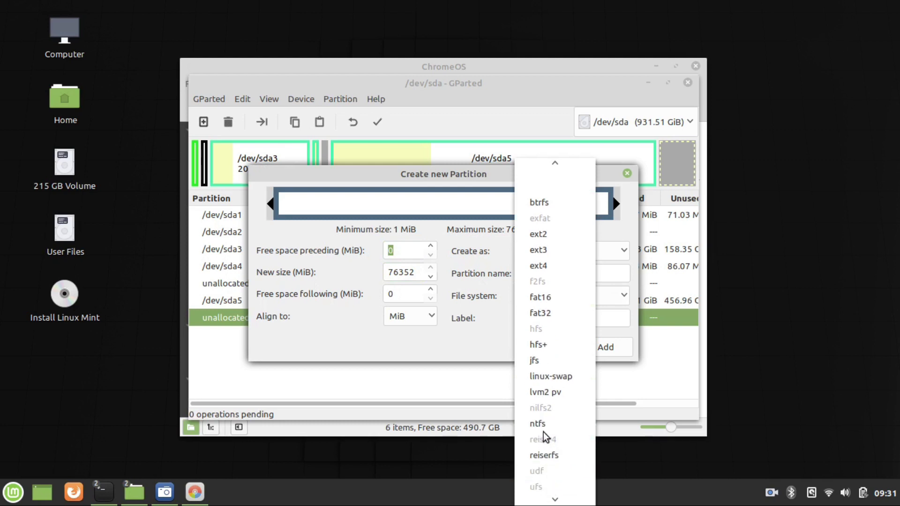
click(537, 425)
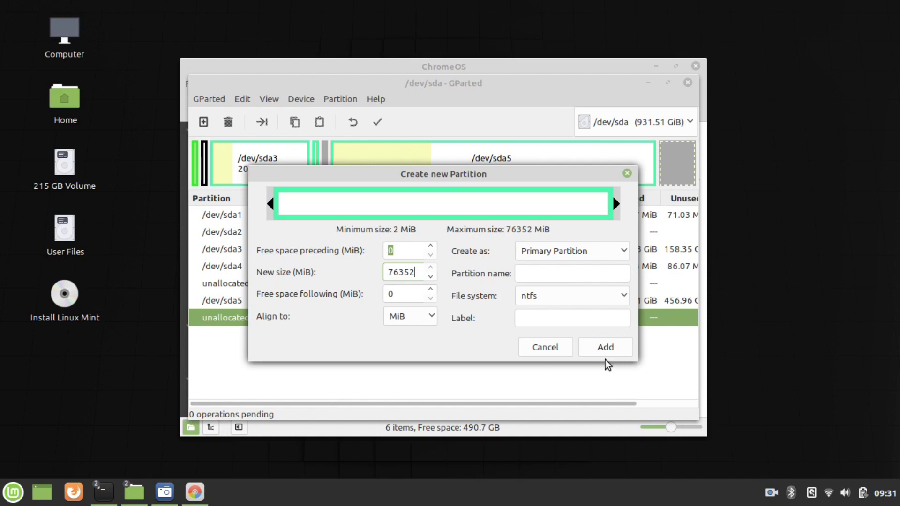
click(601, 348)
click(247, 319)
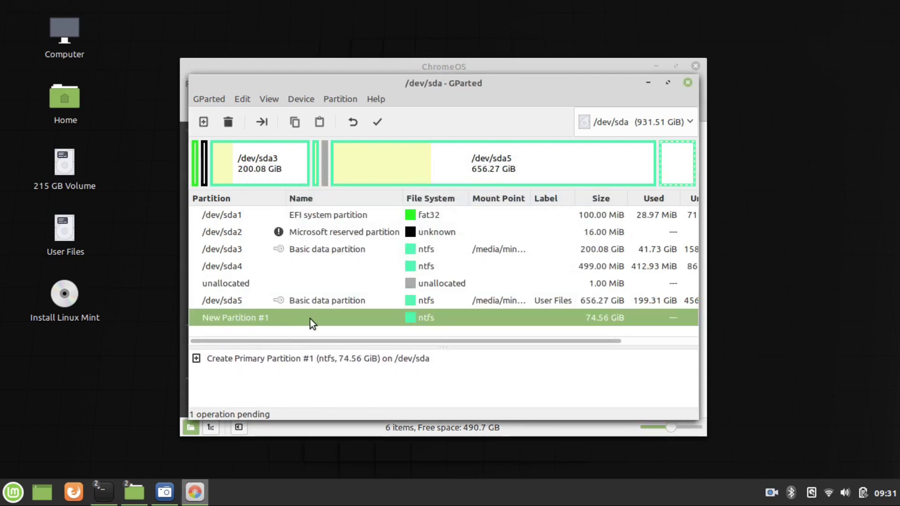
Apply the pending partition creation to /dev/sda, select the new 74.56 GiB partition to identify it, and close GParted
click(377, 122)
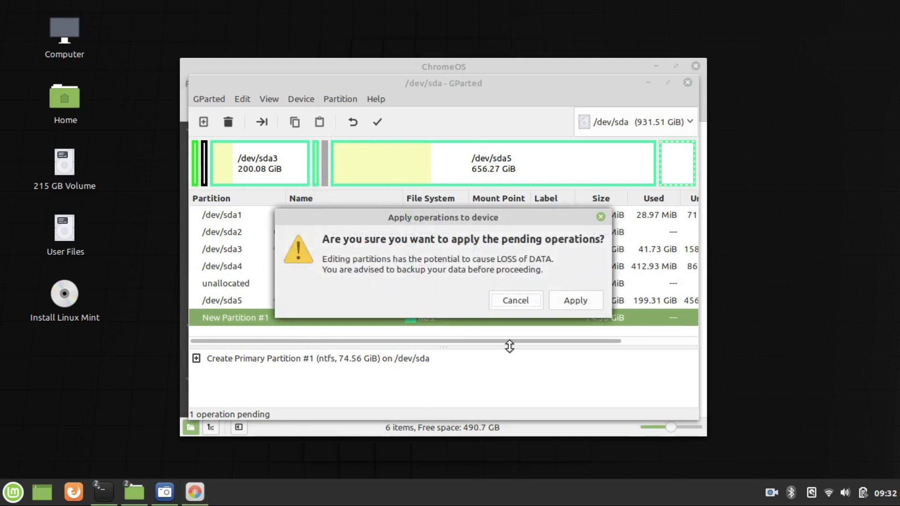
click(589, 301)
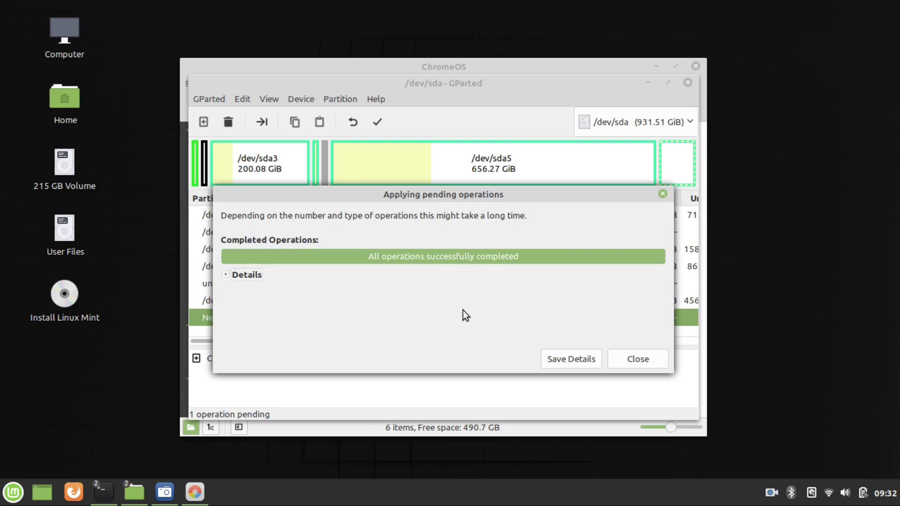
click(639, 362)
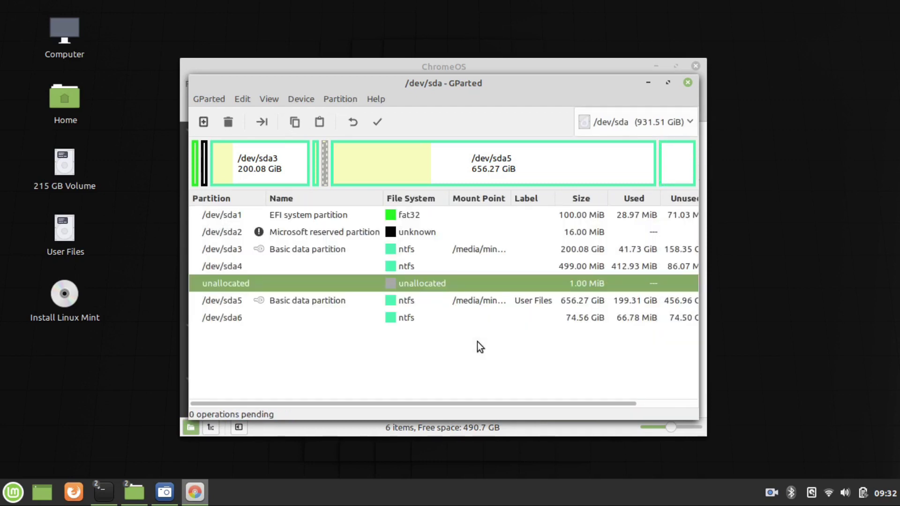
click(225, 317)
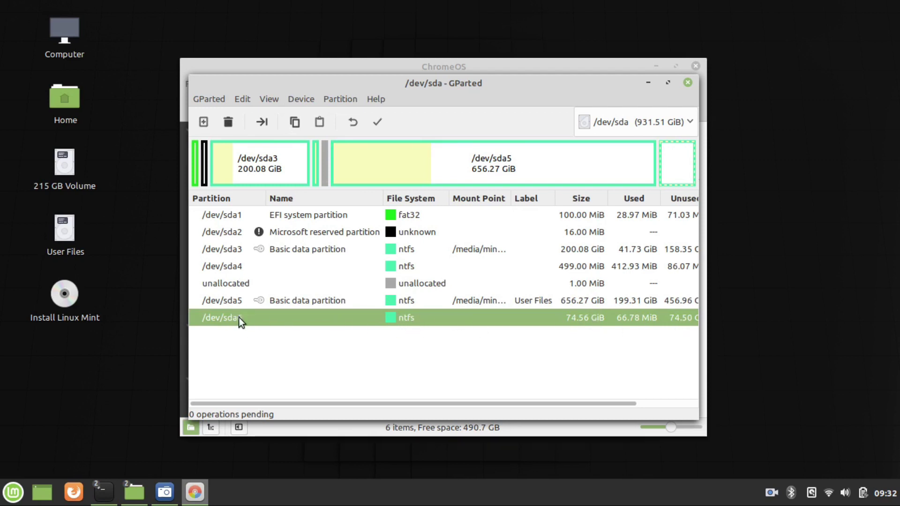
click(684, 85)
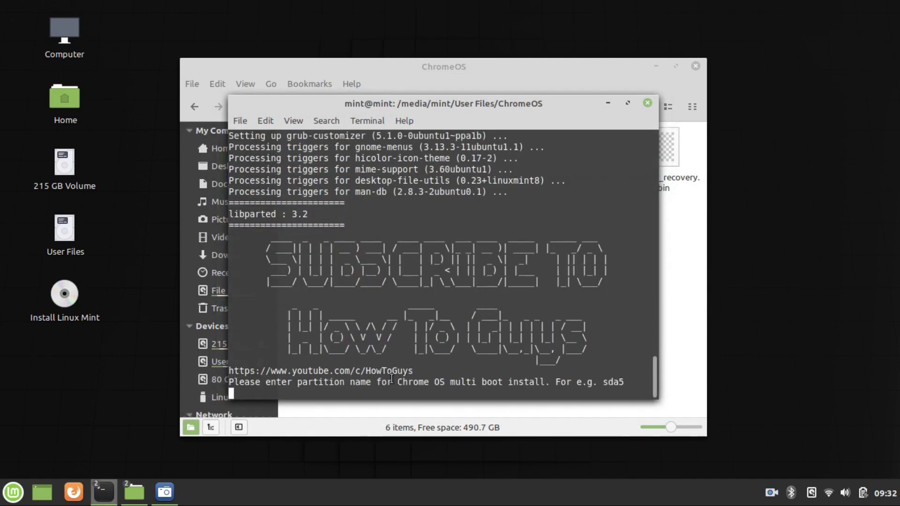
Enter sda6 as the Chrome OS install partition, answer yes to formatting it, and quit Grub Customizer when the install ends
text(sda6)
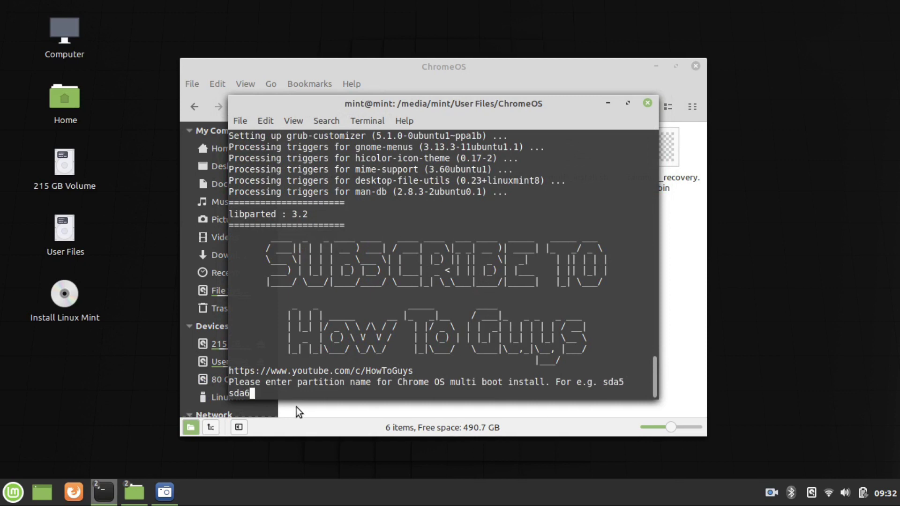
drag(253, 393, 236, 393)
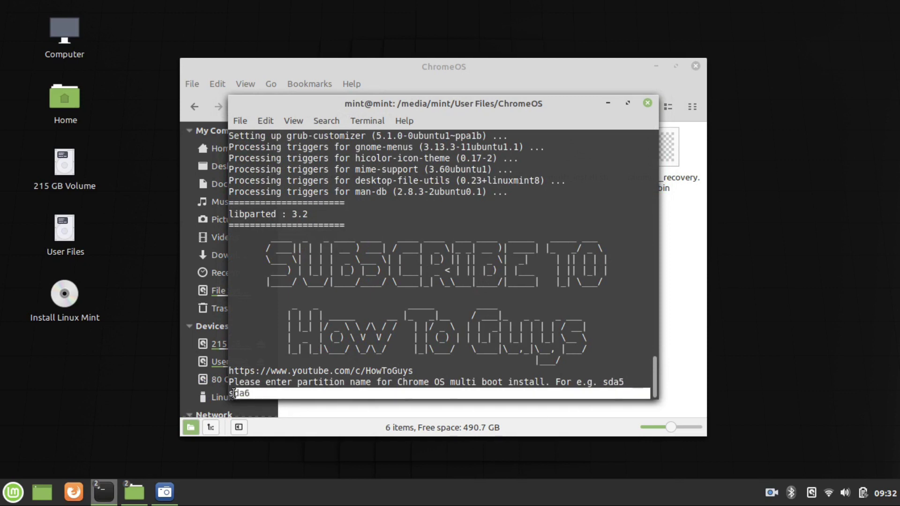
click(266, 380)
key(Return)
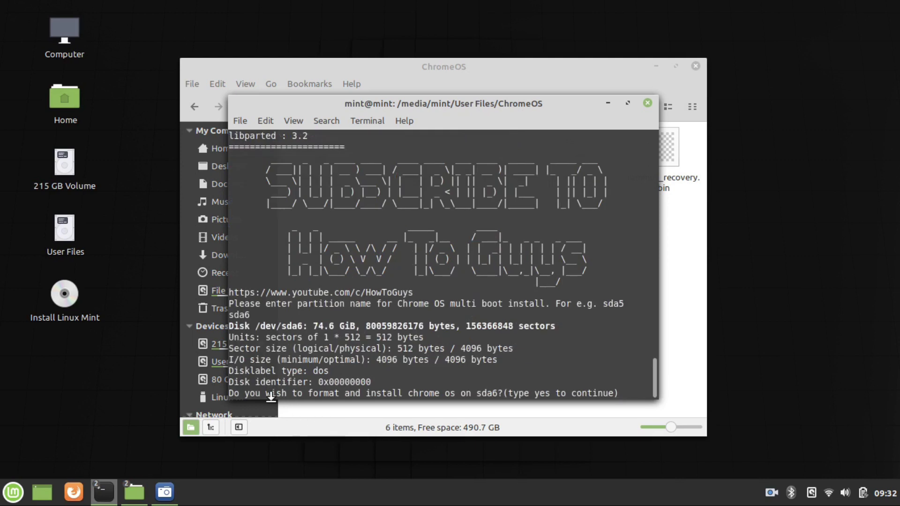
text(yes)
key(Return)
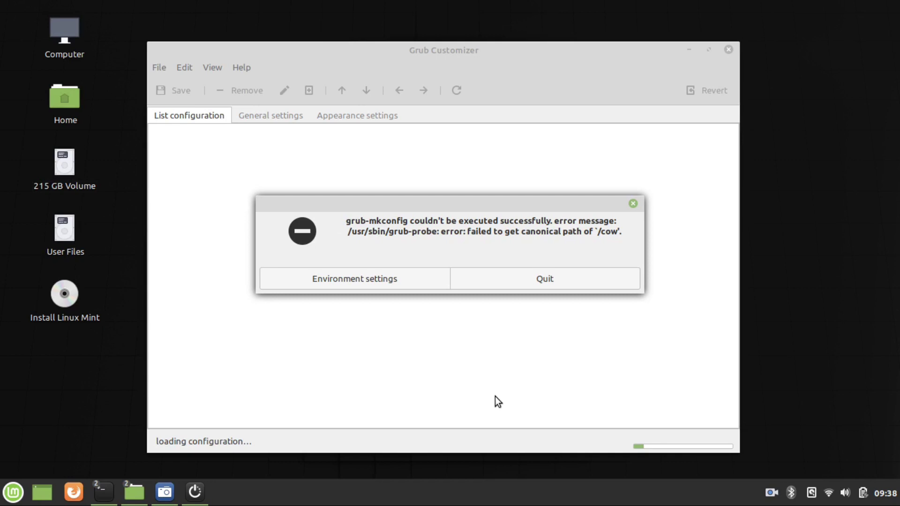
click(563, 280)
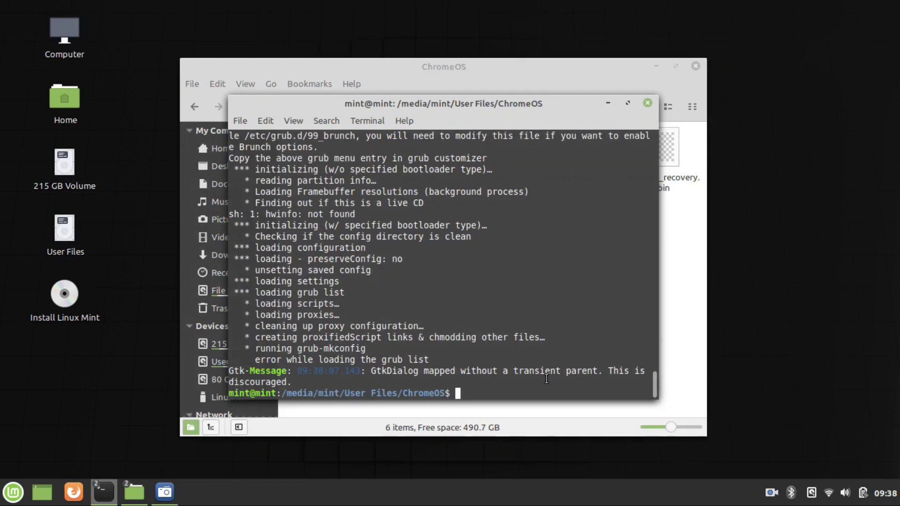
Examine the install script's terminal output to locate the ChromeOS GRUB menu entries
scroll(338, 268, up, 15)
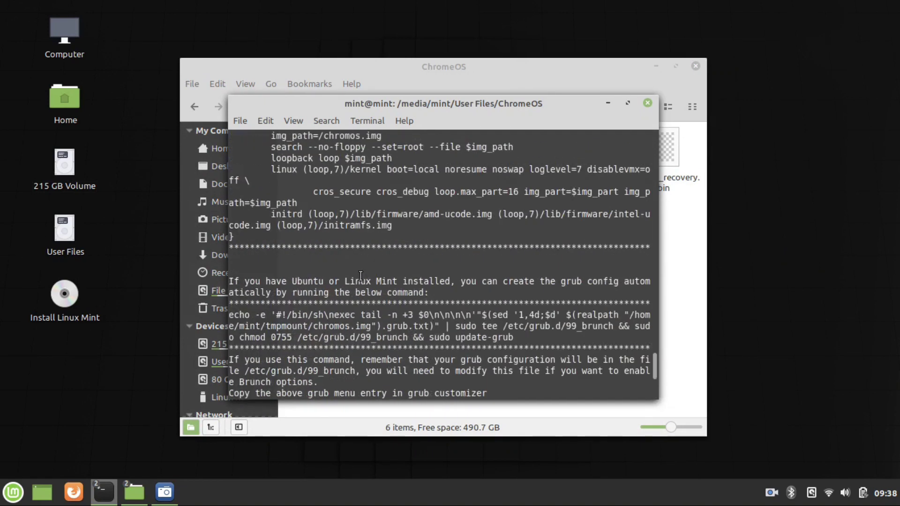
scroll(361, 277, down, 15)
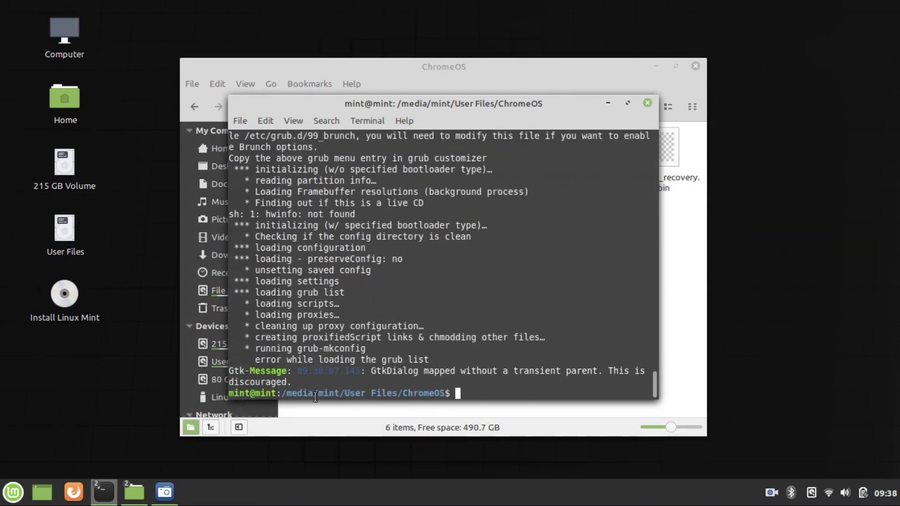
scroll(324, 393, up, 5)
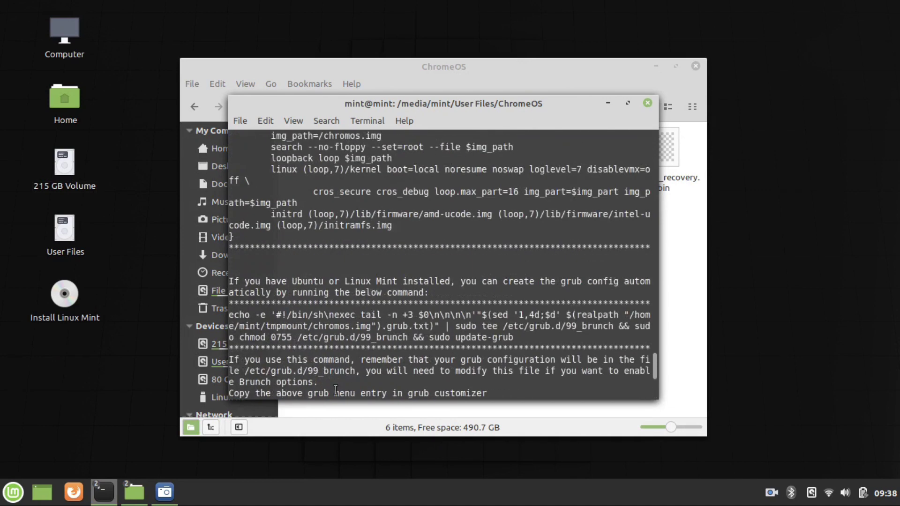
scroll(335, 390, up, 2)
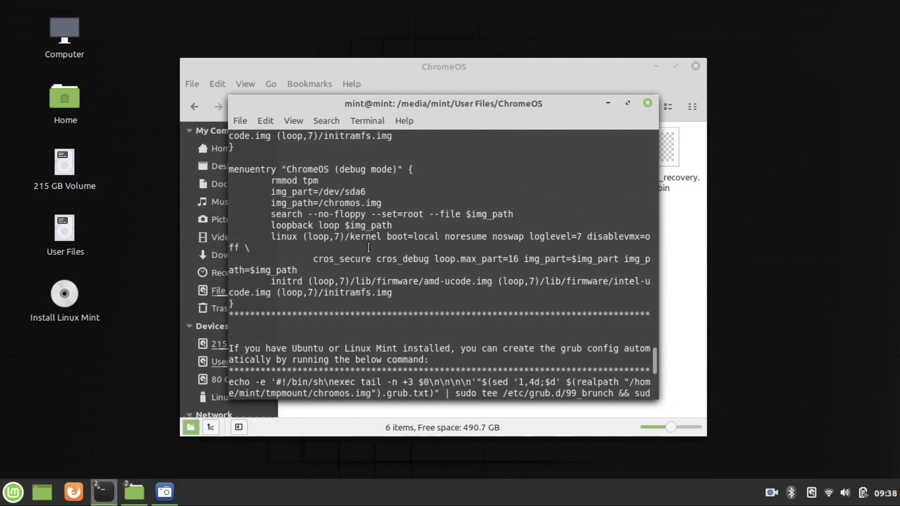
scroll(368, 248, up, 6)
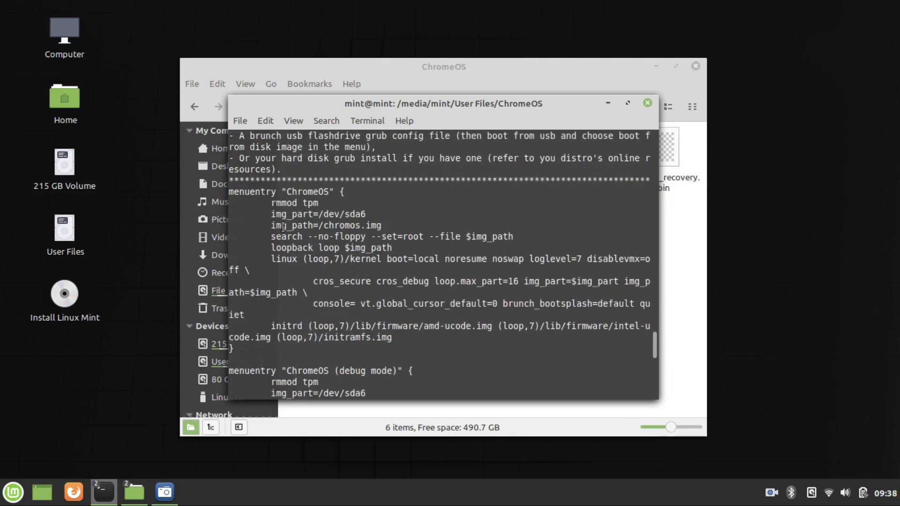
scroll(300, 221, up, 3)
scroll(272, 229, down, 4)
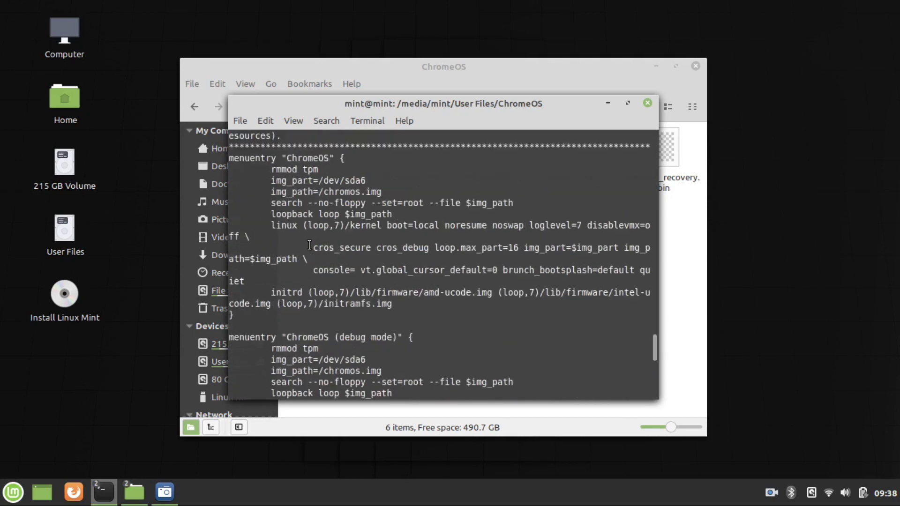
scroll(236, 237, up, 2)
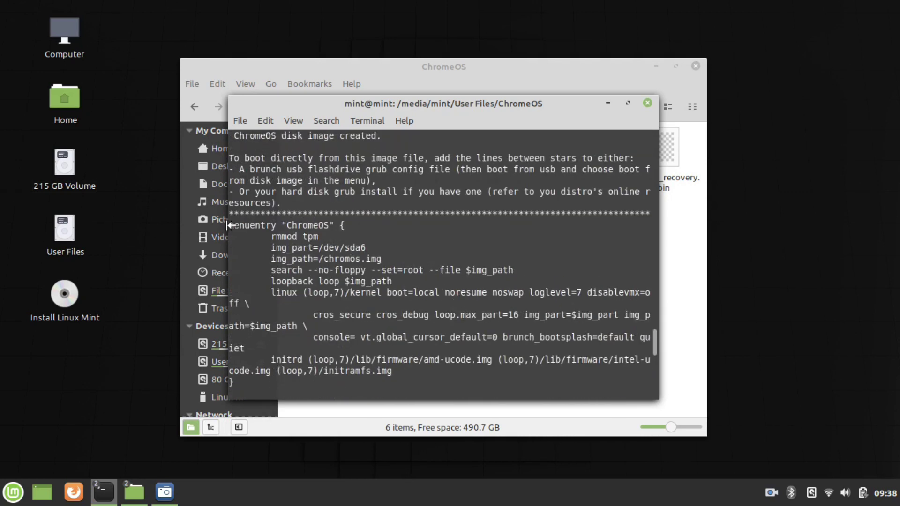
Copy the "ChromeOS" and "ChromeOS (debug mode)" menuentry blocks from the terminal output
drag(229, 226, 345, 392)
scroll(345, 403, down, 3)
scroll(346, 396, down, 1)
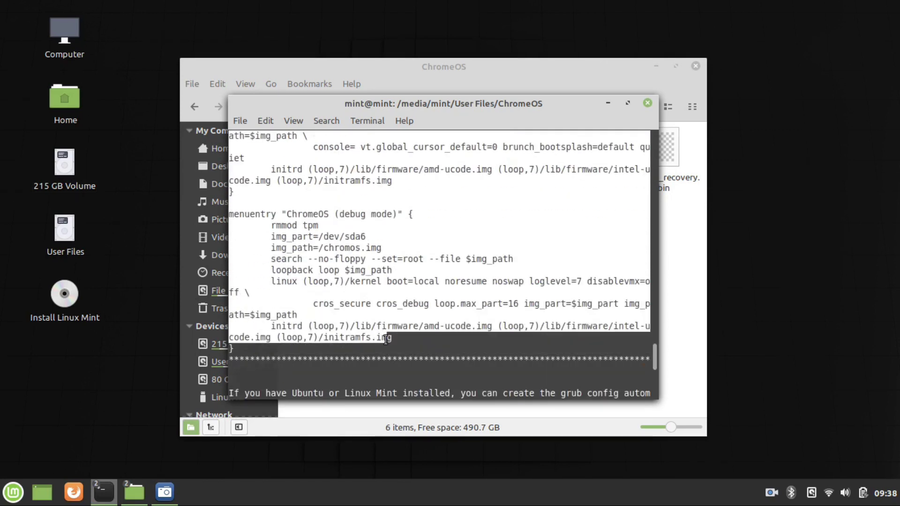
scroll(366, 294, up, 5)
scroll(366, 293, up, 2)
scroll(357, 262, down, 8)
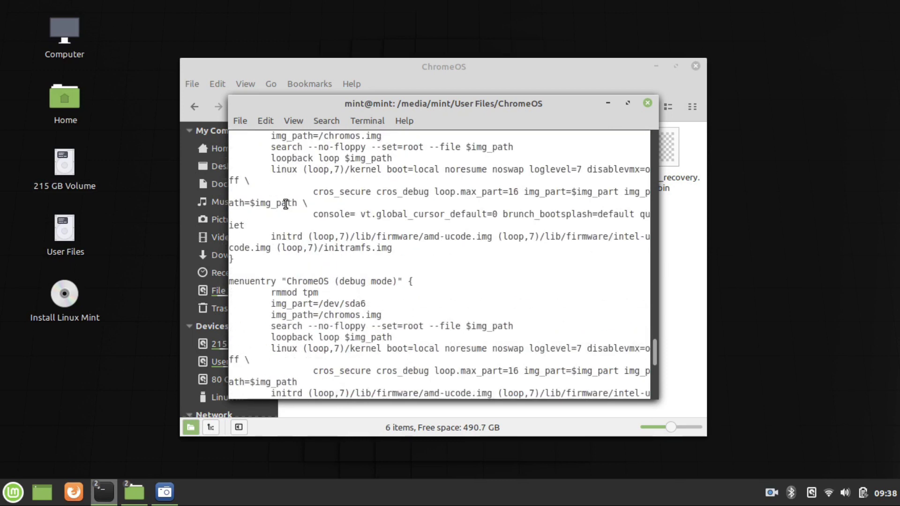
scroll(349, 231, up, 4)
scroll(348, 231, up, 5)
scroll(351, 235, down, 3)
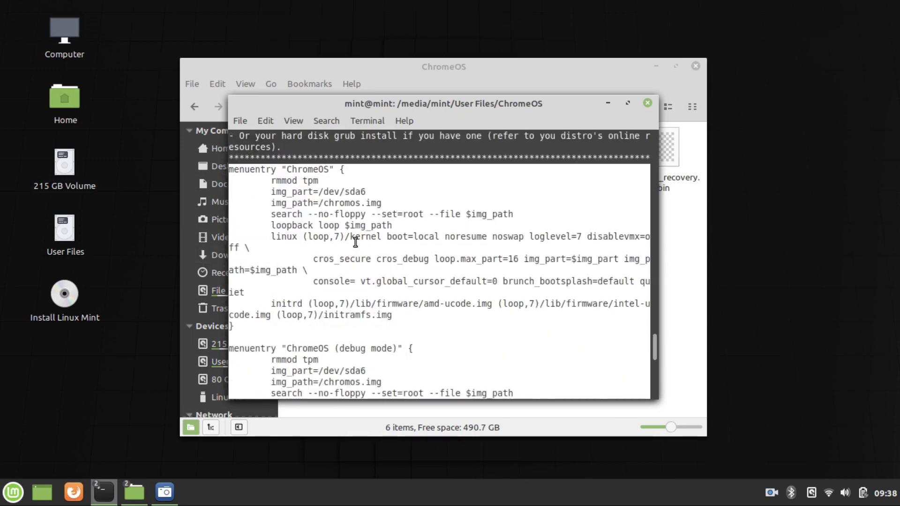
right_click(353, 230)
click(383, 279)
scroll(368, 291, down, 3)
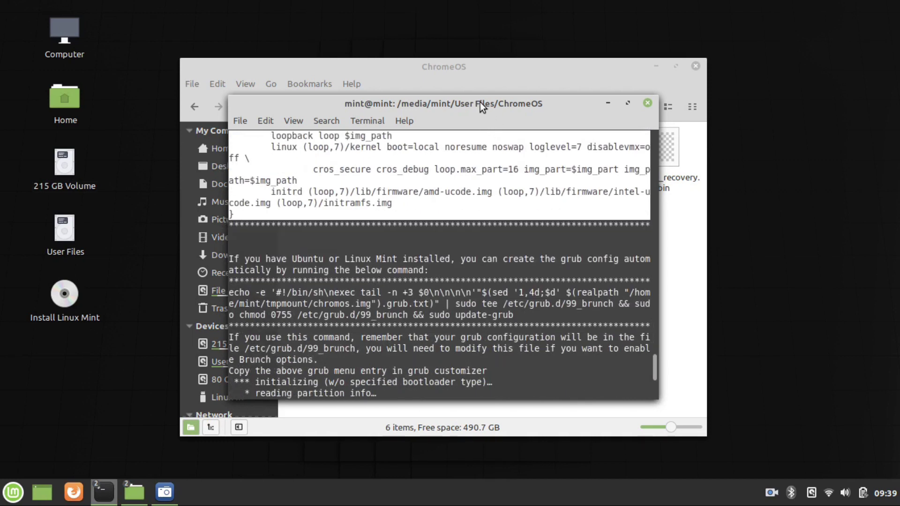
Try to create a new document on the 215 GB Volume in the file manager
click(472, 65)
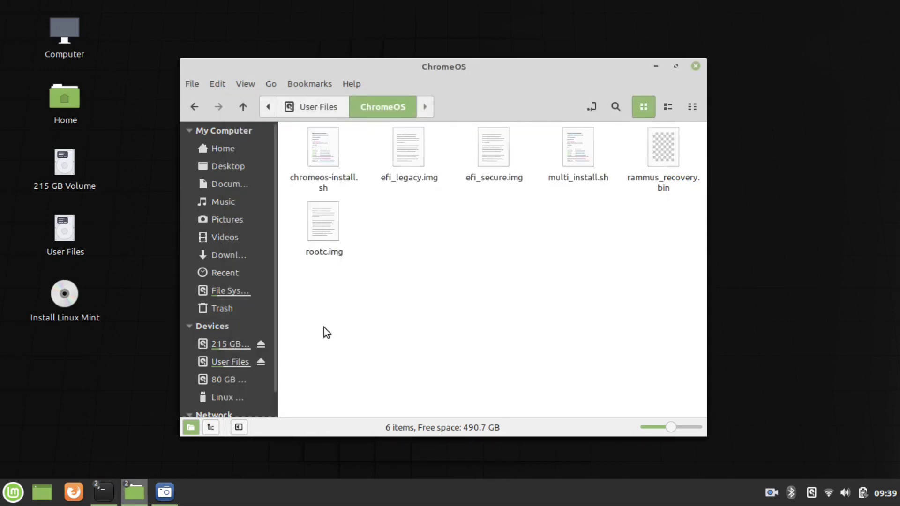
click(215, 347)
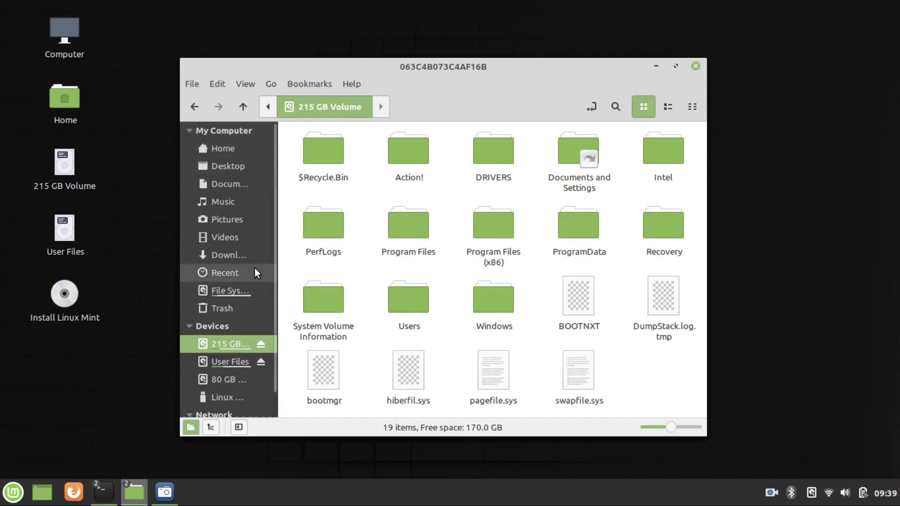
click(267, 106)
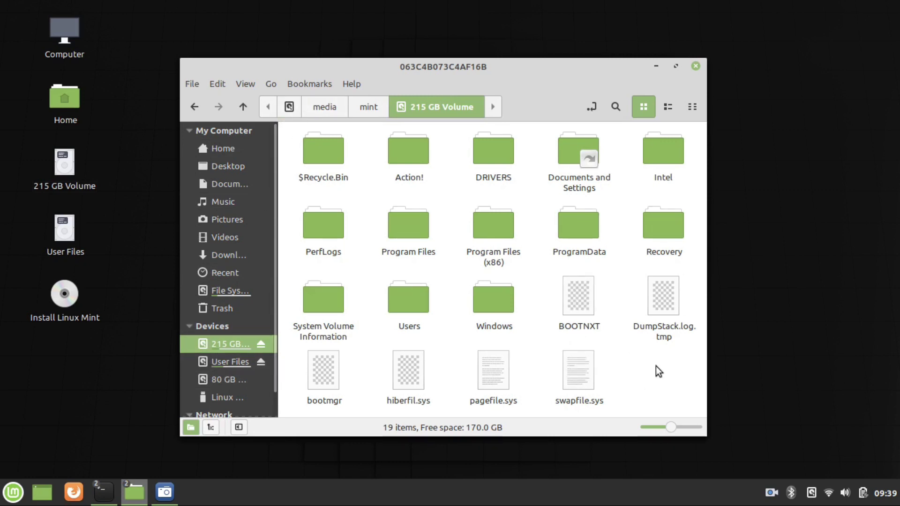
click(695, 65)
double_click(77, 44)
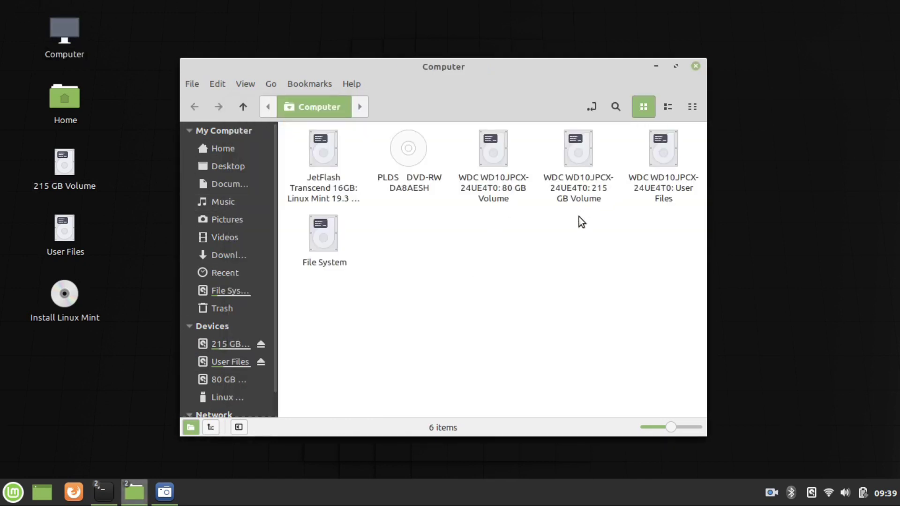
double_click(579, 187)
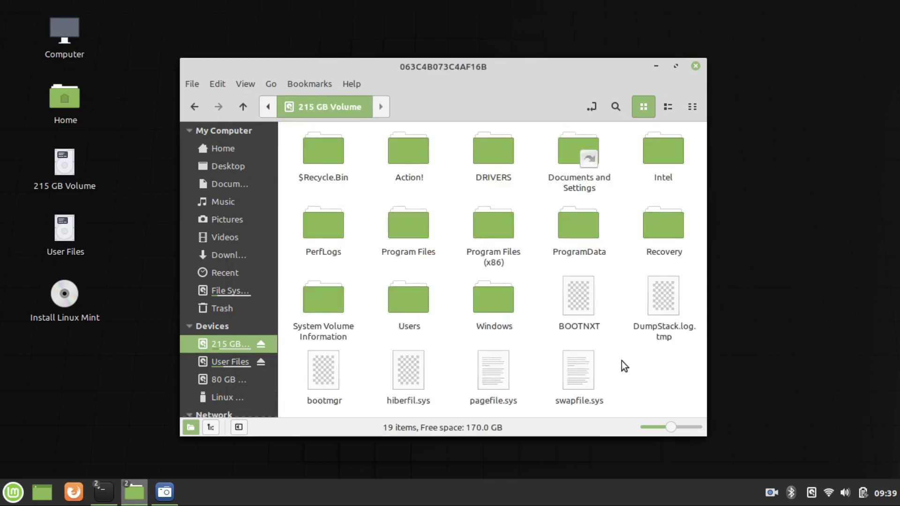
right_click(638, 381)
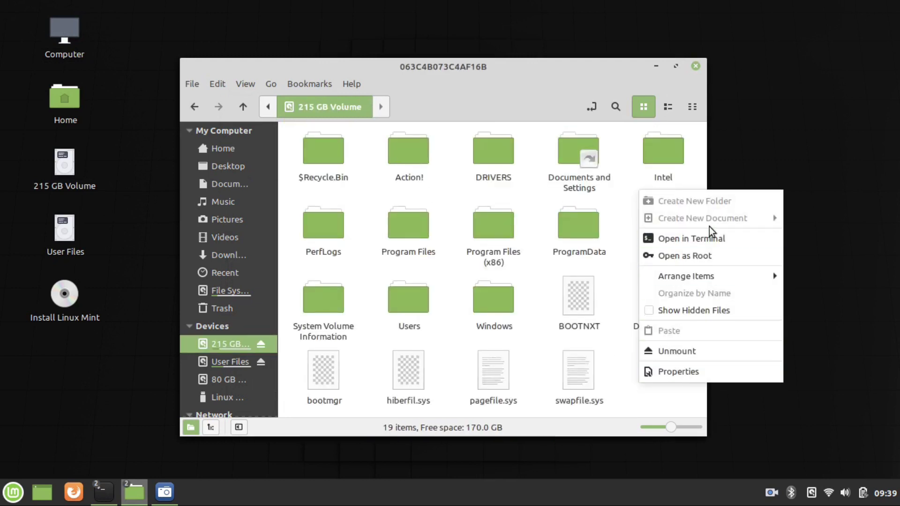
click(629, 380)
right_click(629, 380)
click(628, 395)
Create an empty document on the User Files drive and name it "Untitled Document.txt"
click(229, 361)
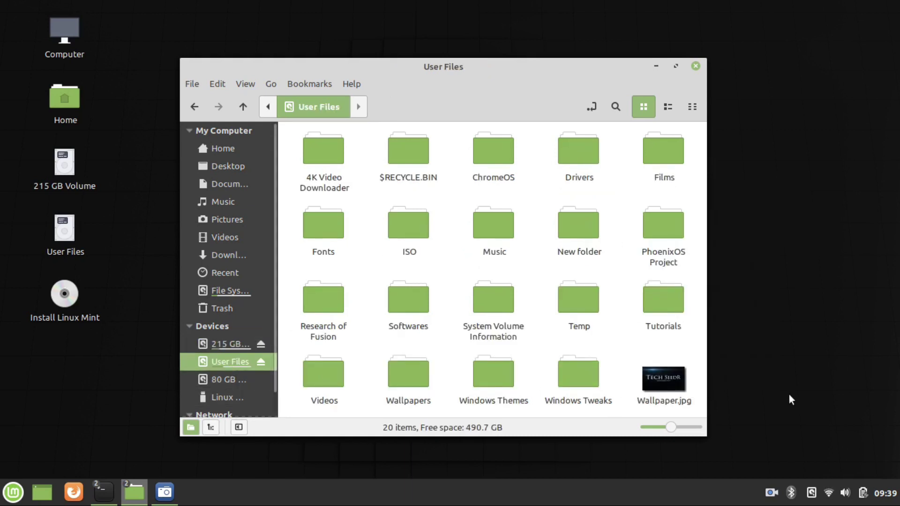
right_click(633, 412)
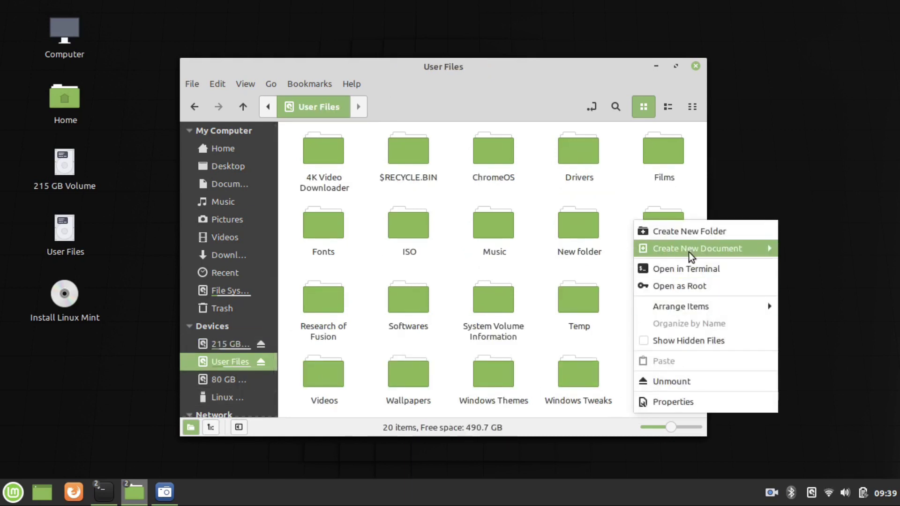
mouse_move(682, 249)
click(553, 270)
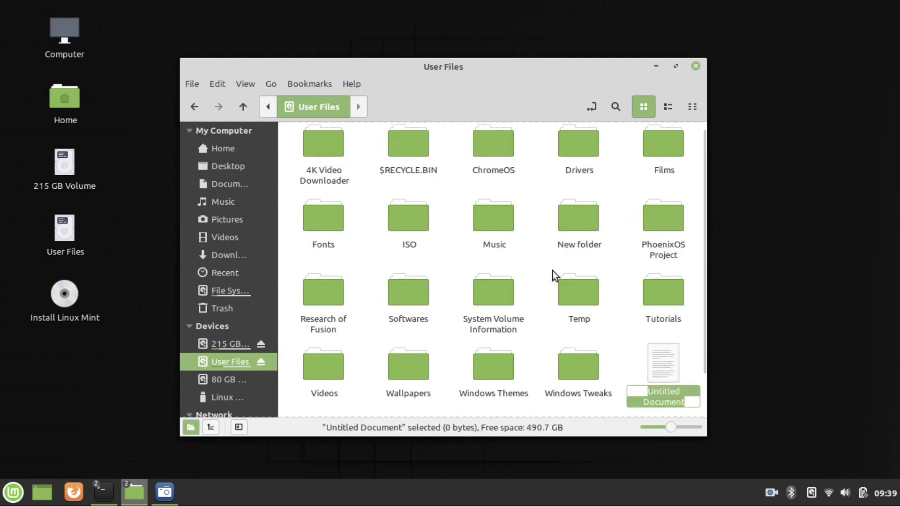
click(688, 403)
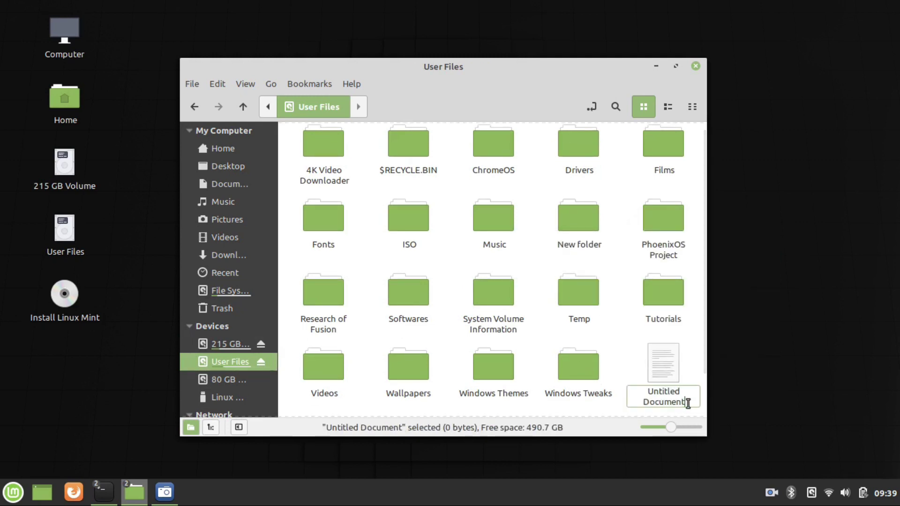
text(.txt)
key(Return)
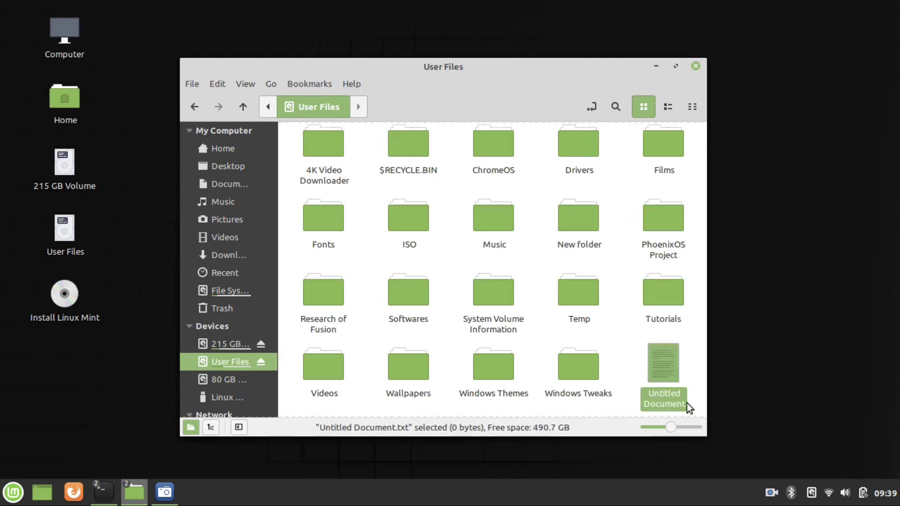
Open "Untitled Document.txt" for display, paste the copied ChromeOS menu entries into it, save the file and close the editor
key(Return)
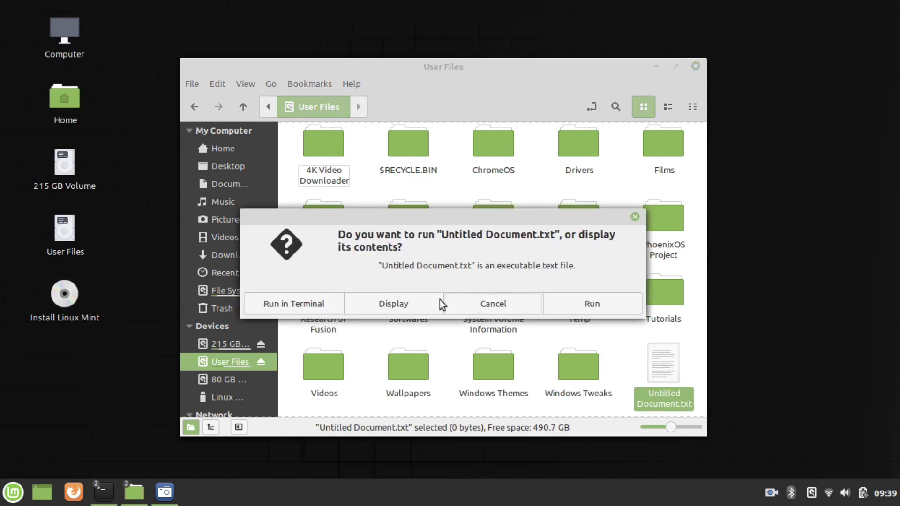
click(362, 310)
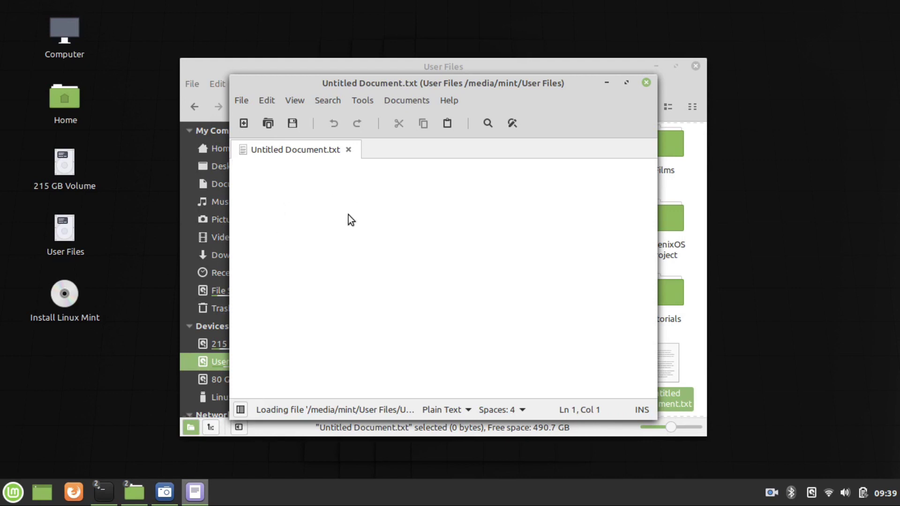
right_click(348, 215)
click(377, 300)
scroll(322, 291, up, 2)
scroll(358, 270, down, 2)
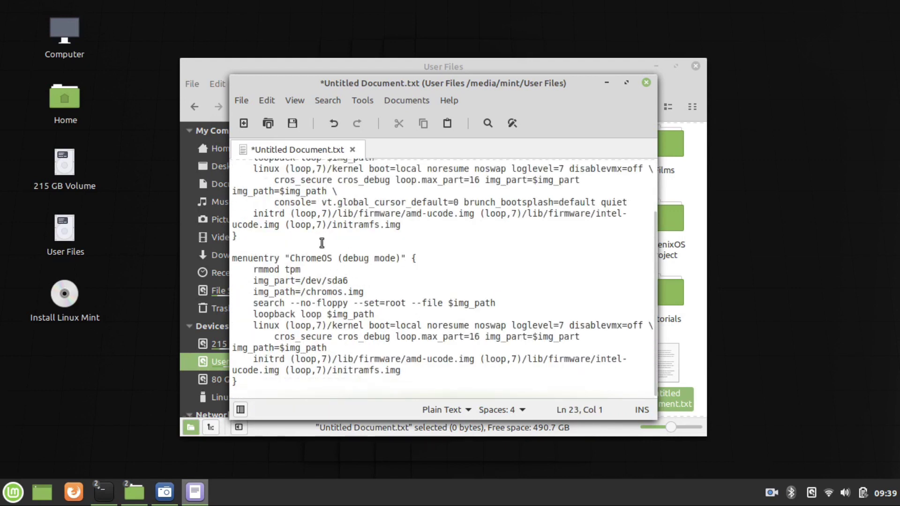
click(292, 124)
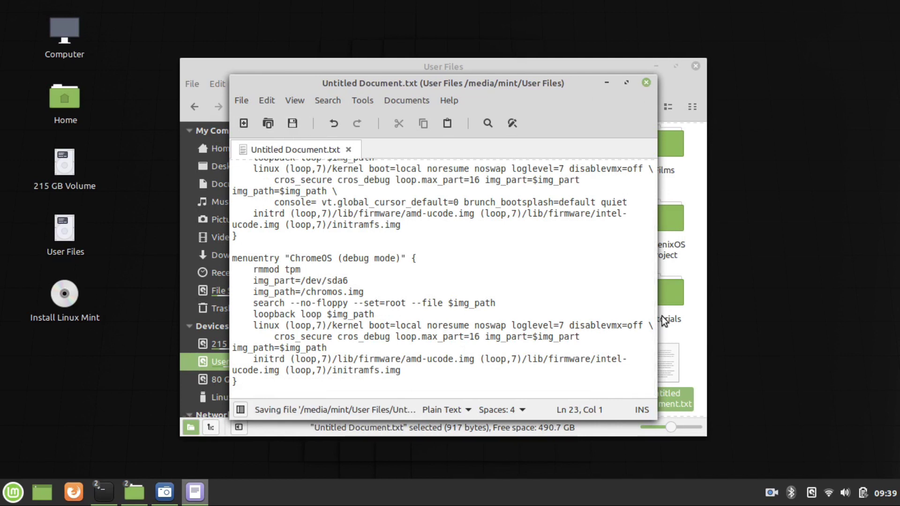
click(646, 83)
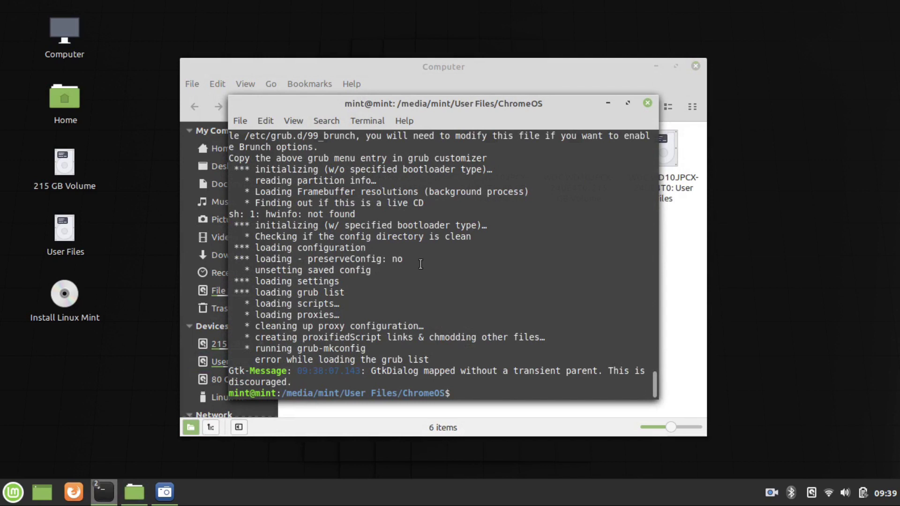
Exit the terminal session in the ChromeOS folder and close the Computer file manager window
text(exit)
key(Return)
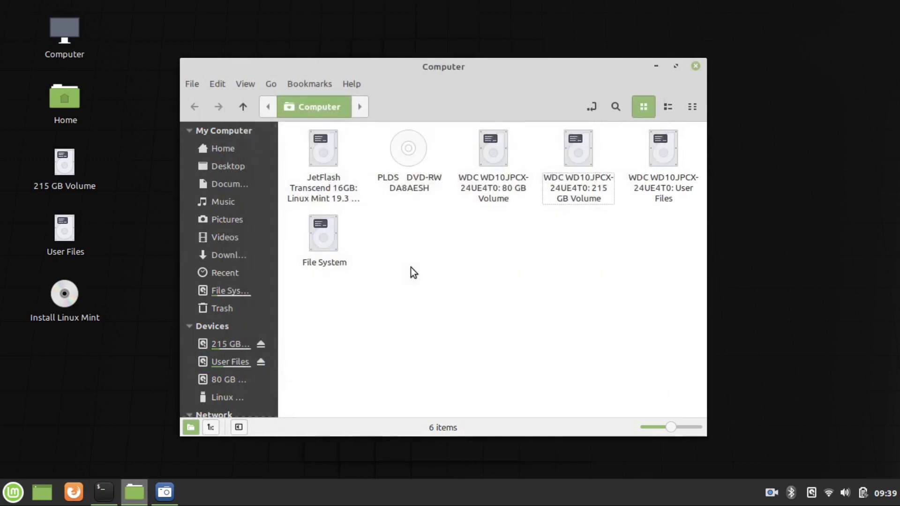
drag(570, 286, 315, 177)
click(609, 332)
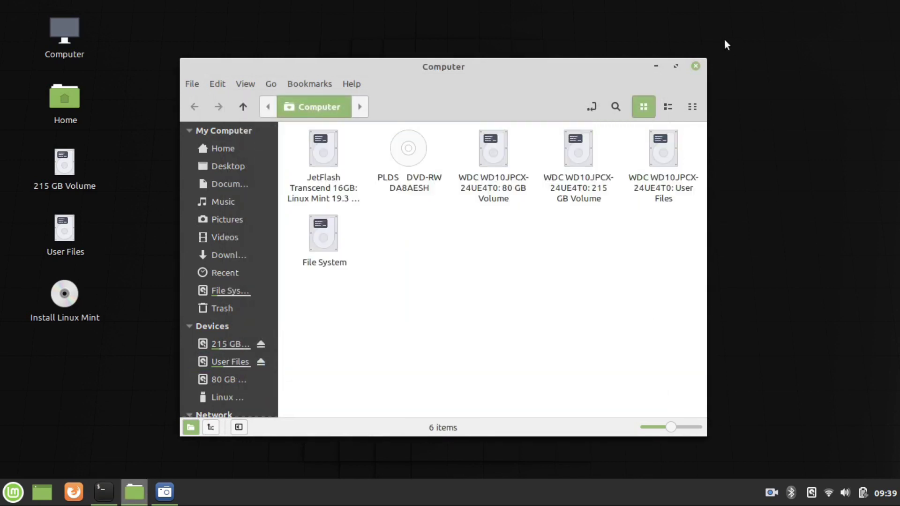
click(694, 66)
right_click(541, 63)
click(571, 210)
drag(293, 62, 635, 344)
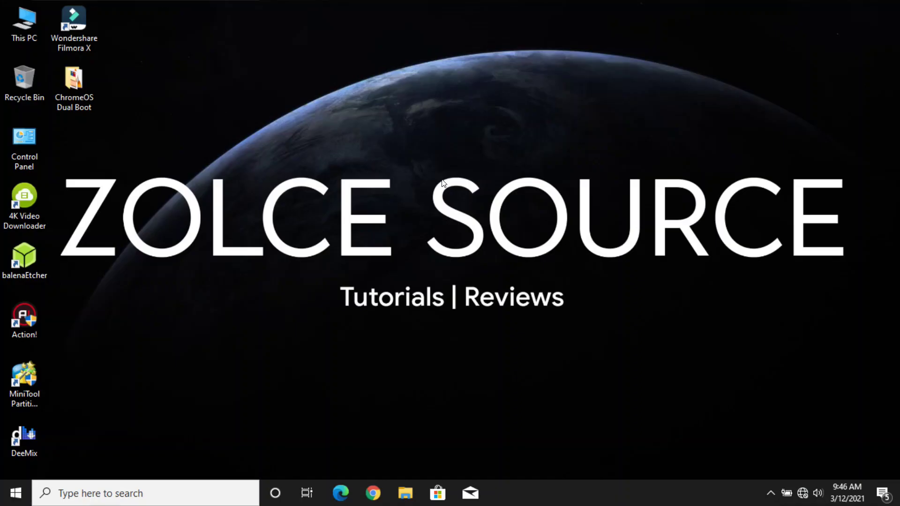
drag(347, 119, 492, 257)
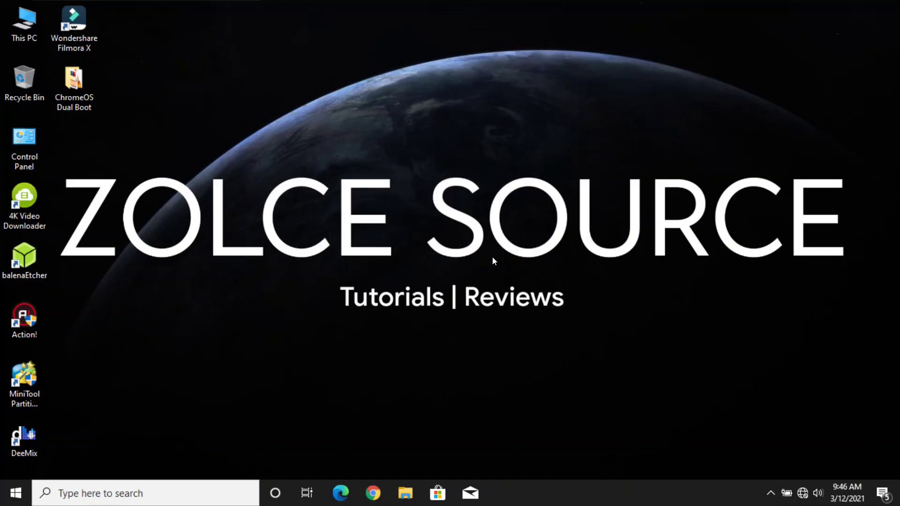
In Windows, open Untitled Document from the User Files (D:) drive, copy all of its menu entry text and close Notepad
double_click(9, 27)
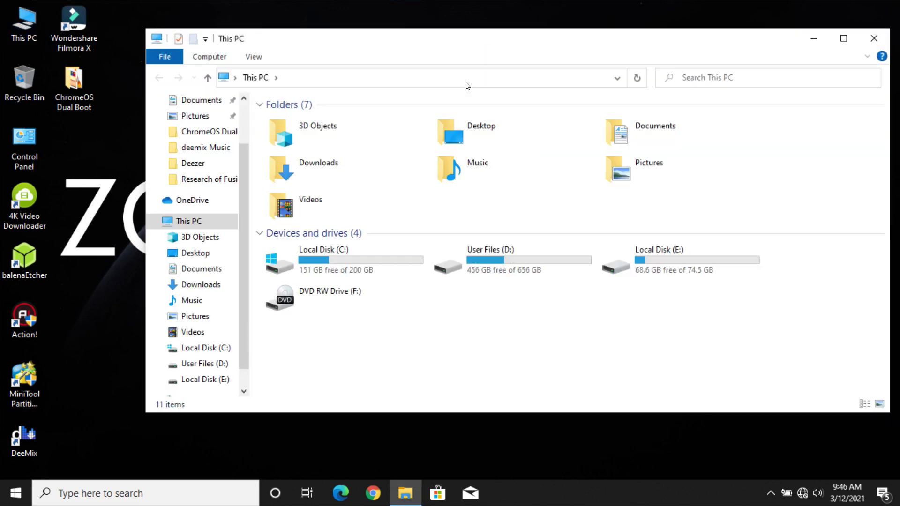
click(539, 276)
double_click(522, 275)
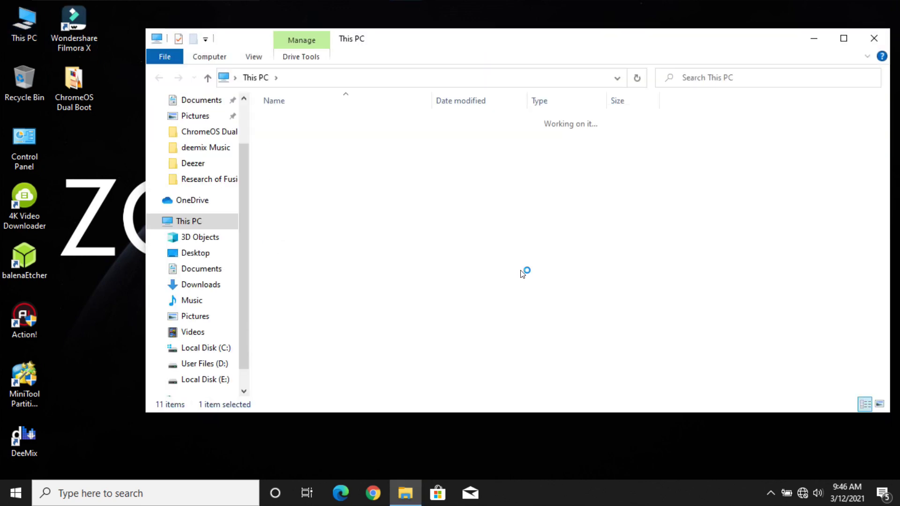
click(290, 374)
double_click(289, 372)
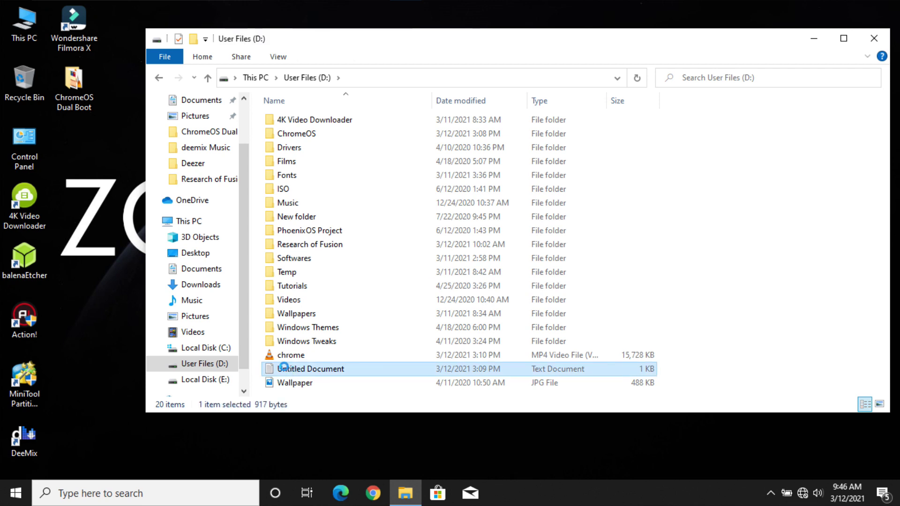
drag(539, 356, 300, 338)
key(ctrl+a)
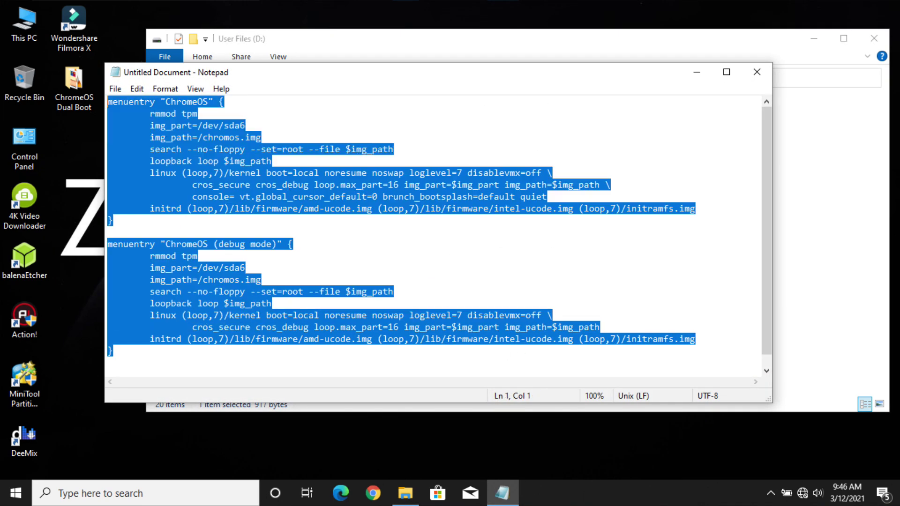
click(305, 244)
click(757, 72)
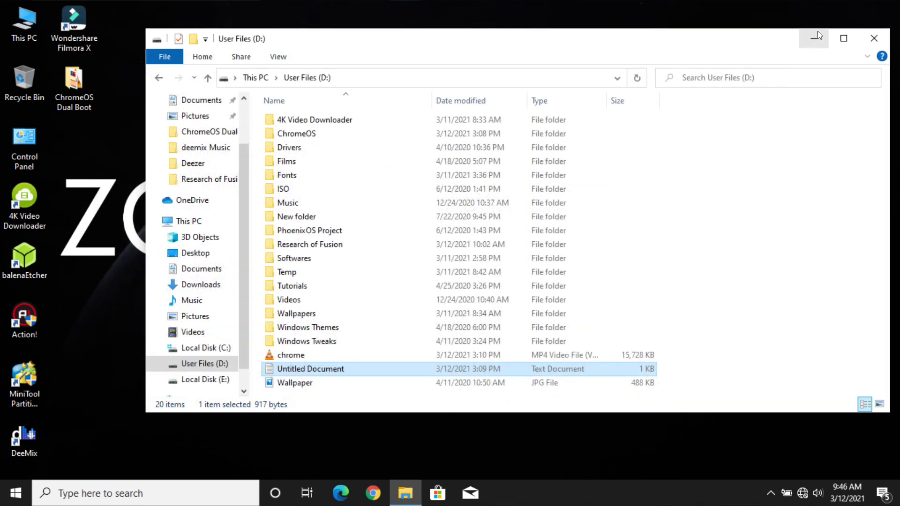
Minimize the User Files window and launch the GRUB2WIN installer from the ChromeOS Dual Boot folder on the desktop
click(814, 38)
double_click(83, 109)
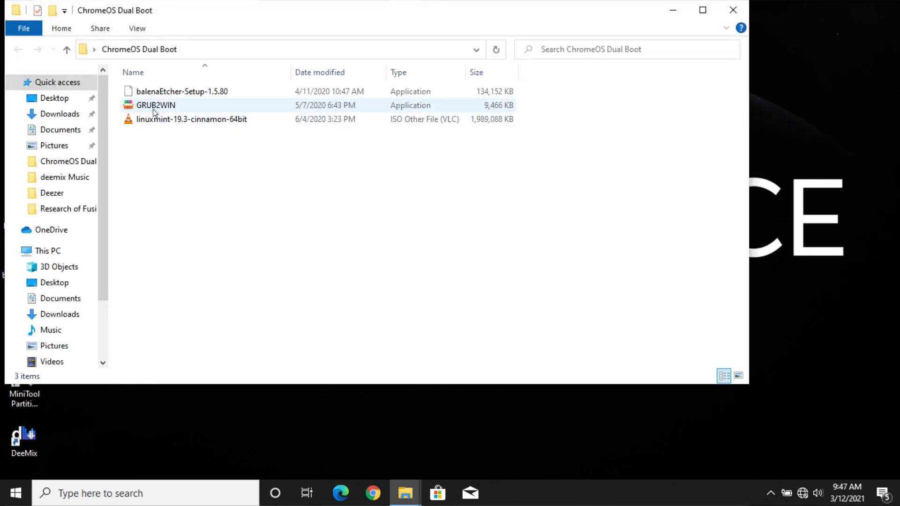
drag(212, 7, 307, 59)
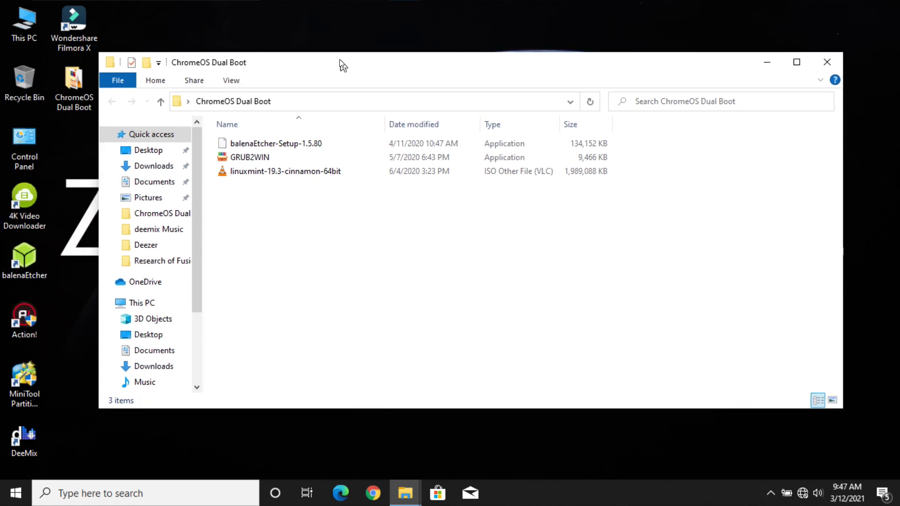
click(229, 161)
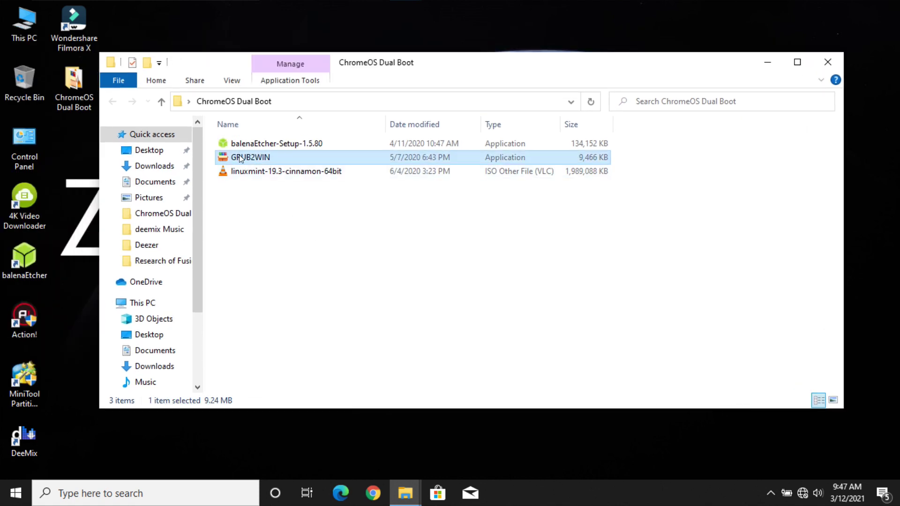
double_click(235, 155)
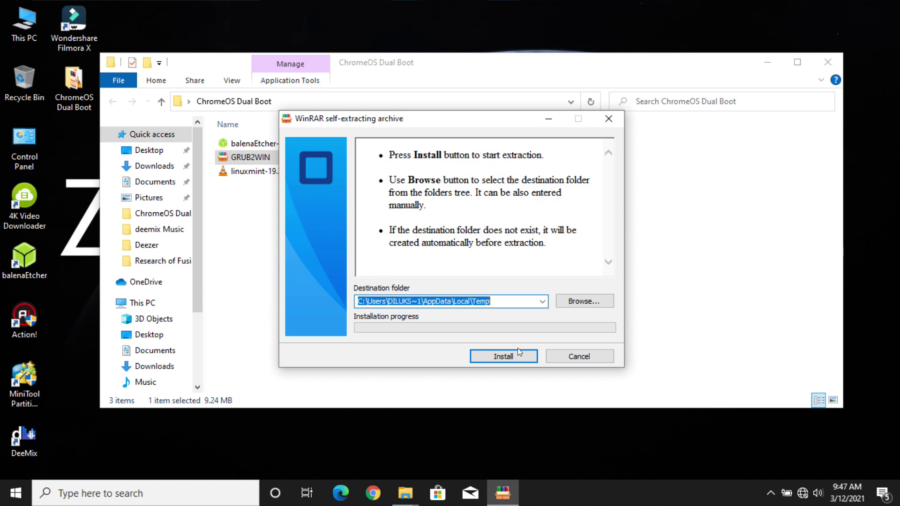
Extract the installer to the default folder, replacing all existing files, and start Grub2Win setup for EFI firmware despite the version warning
click(503, 356)
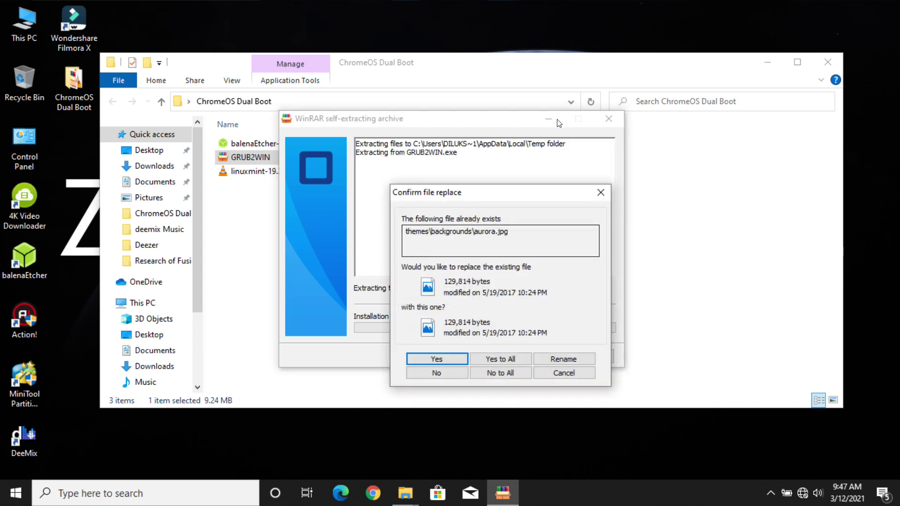
click(508, 359)
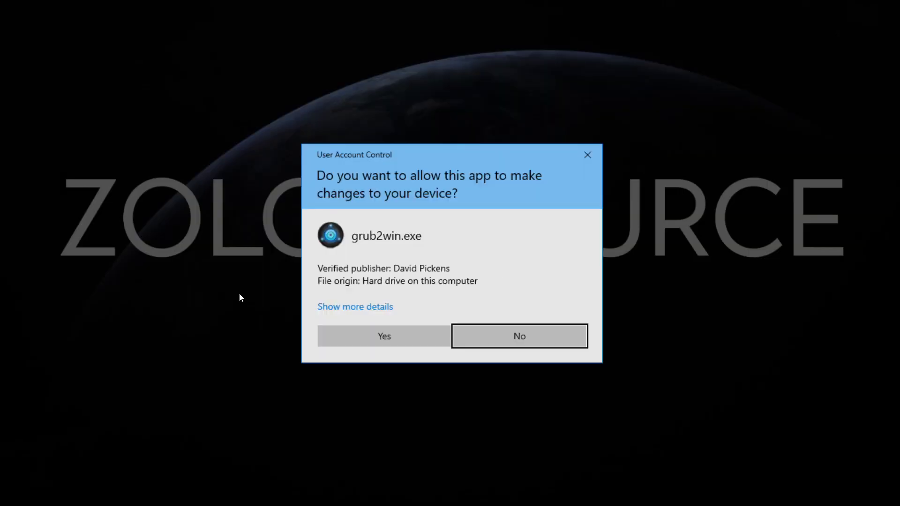
click(363, 335)
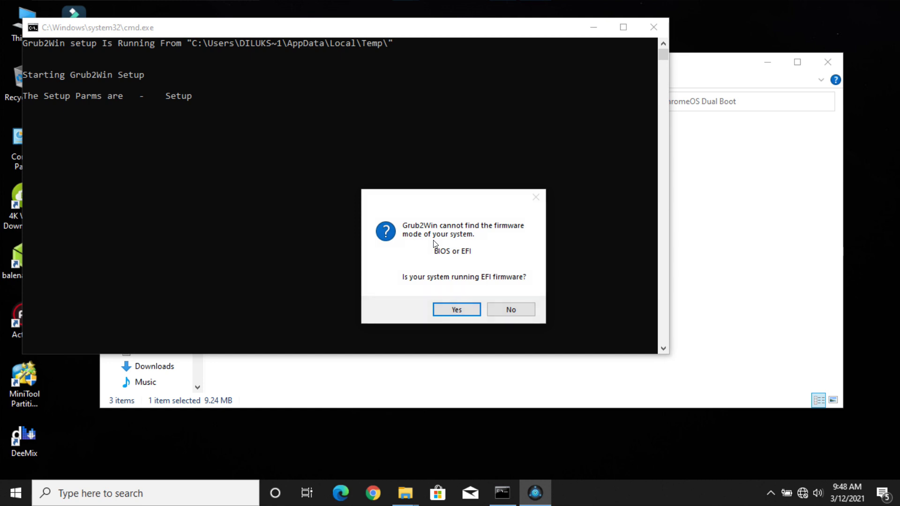
click(455, 310)
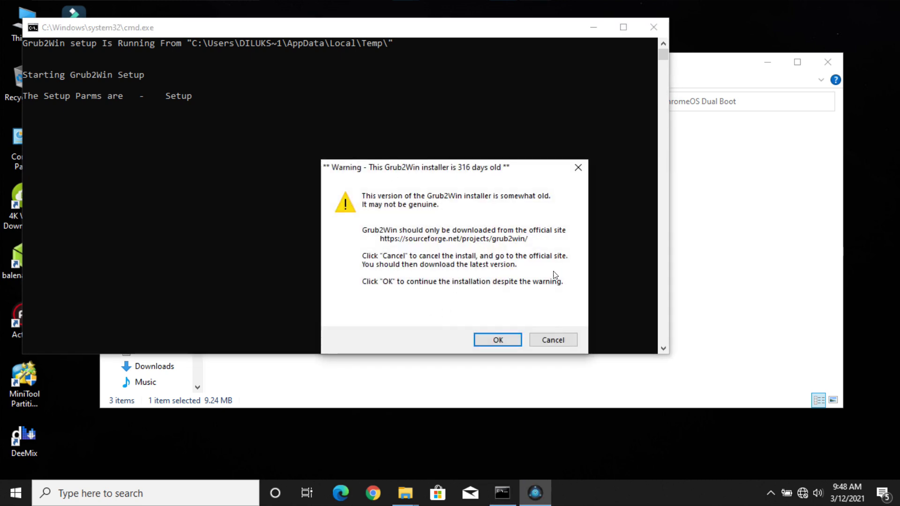
click(506, 338)
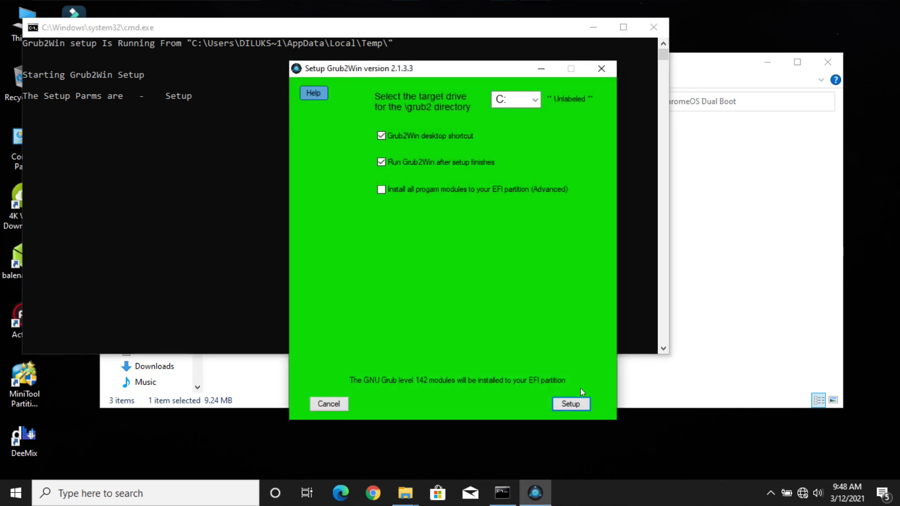
Run the Grub2Win setup on drive C: with the desktop shortcut and run-after-setup options, then close the setup program
click(579, 401)
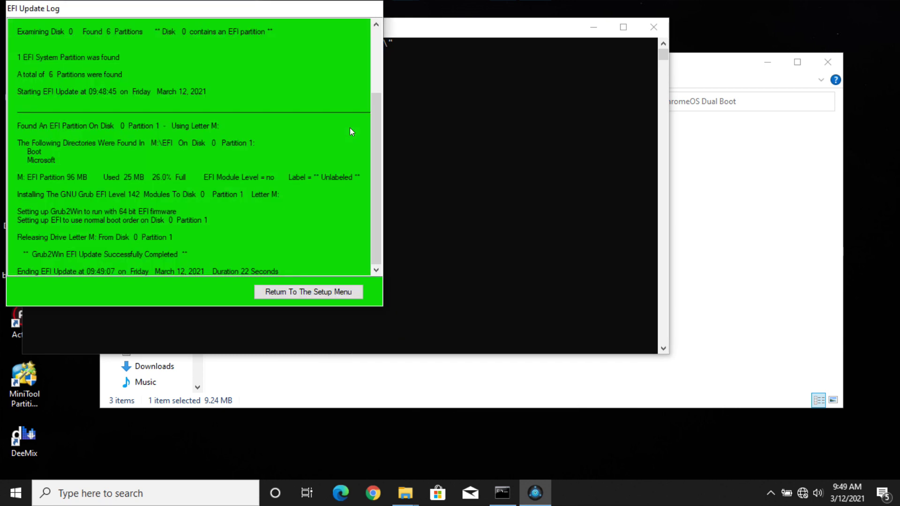
click(281, 294)
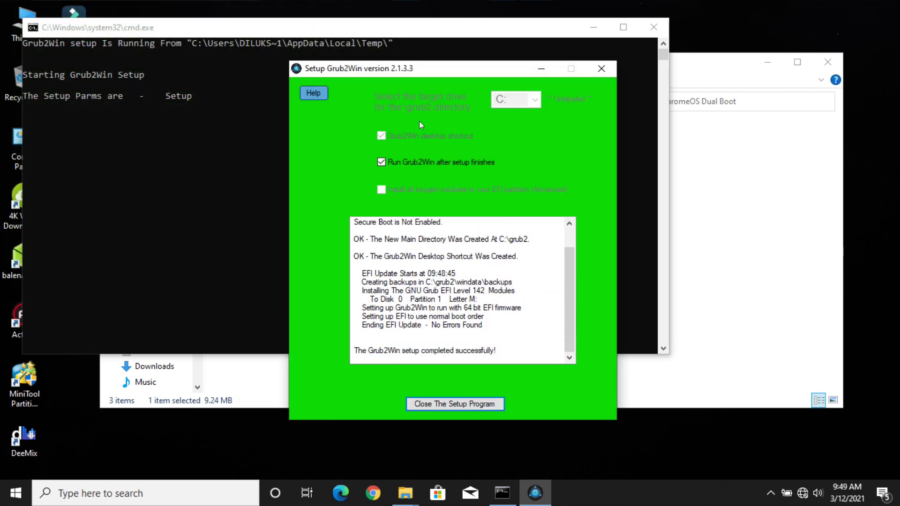
click(439, 403)
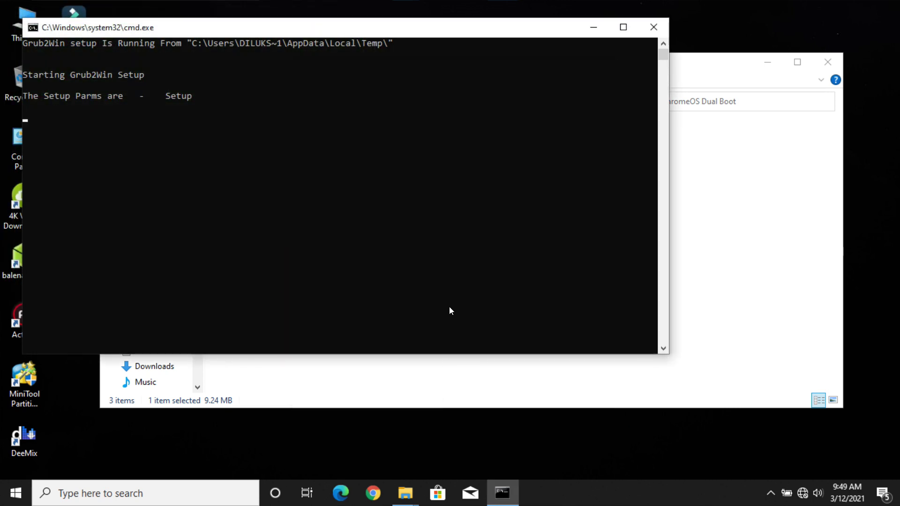
key(Return)
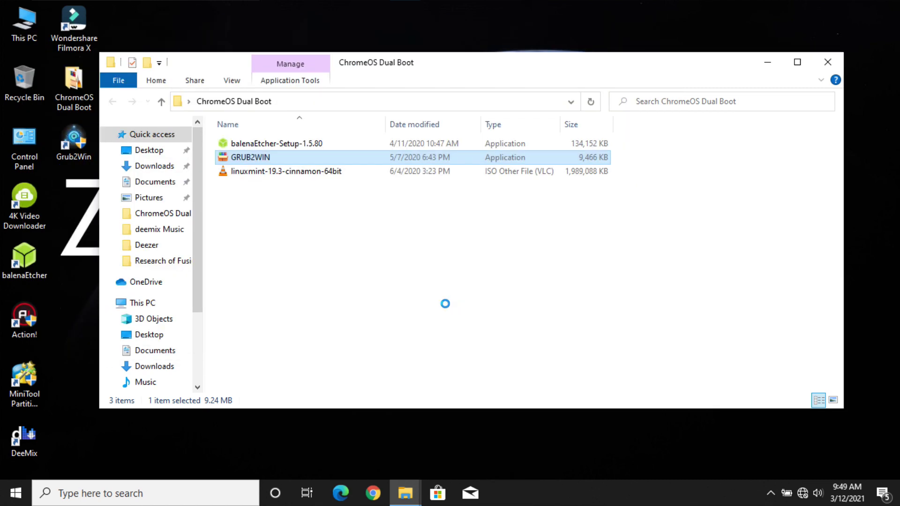
Close the ChromeOS Dual Boot folder, skip the one-time Grub2Win boot test and set the Grub graphics mode to 1366x768
click(448, 312)
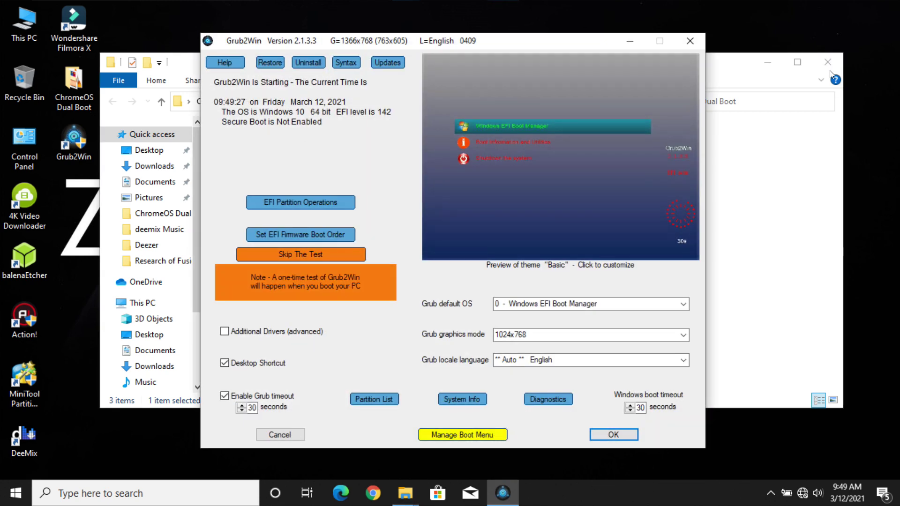
click(827, 62)
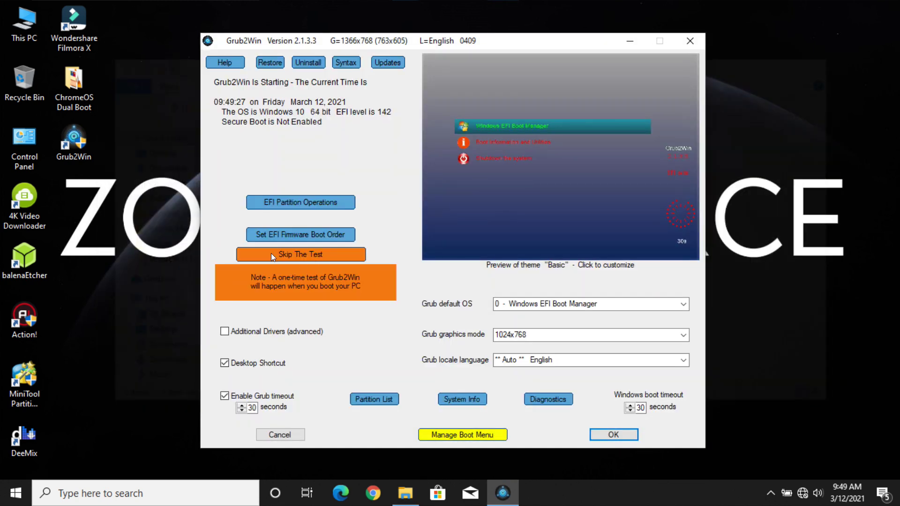
click(263, 255)
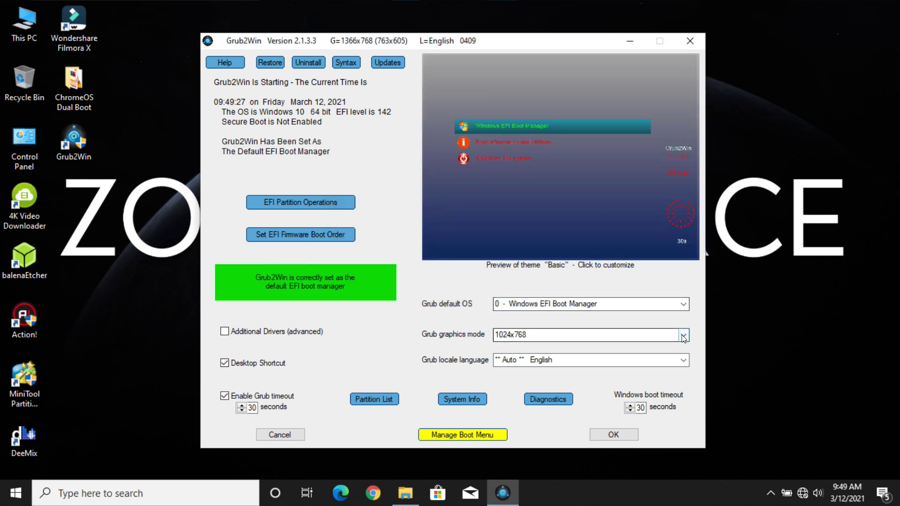
click(628, 335)
click(506, 407)
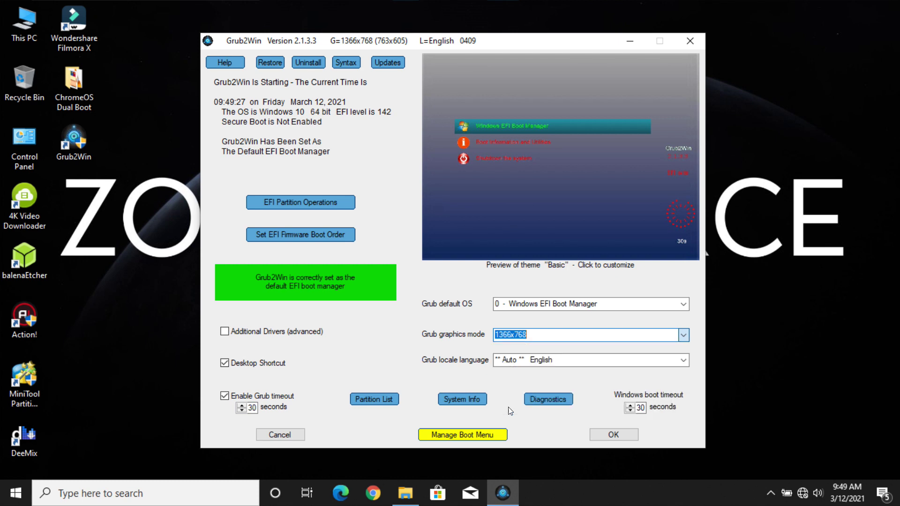
Add a new entry to the Grub2Win boot menu and set its type to submenu
click(456, 437)
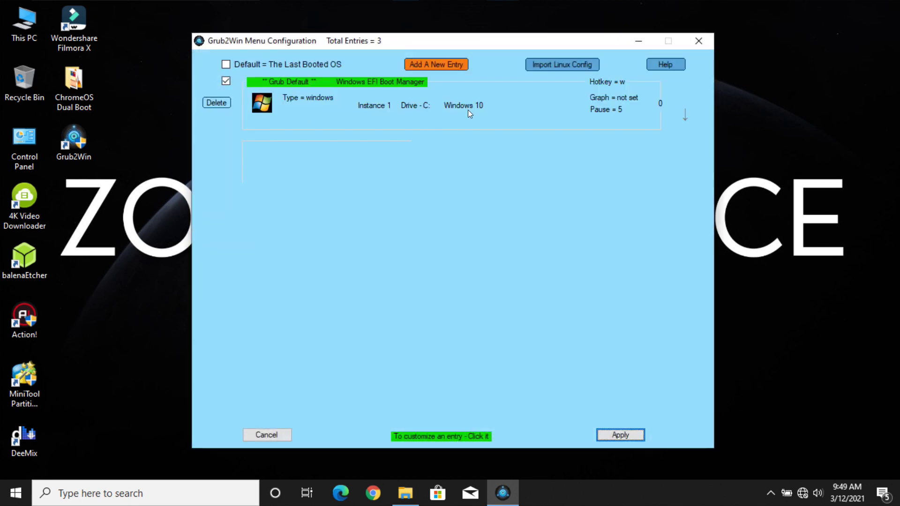
click(426, 68)
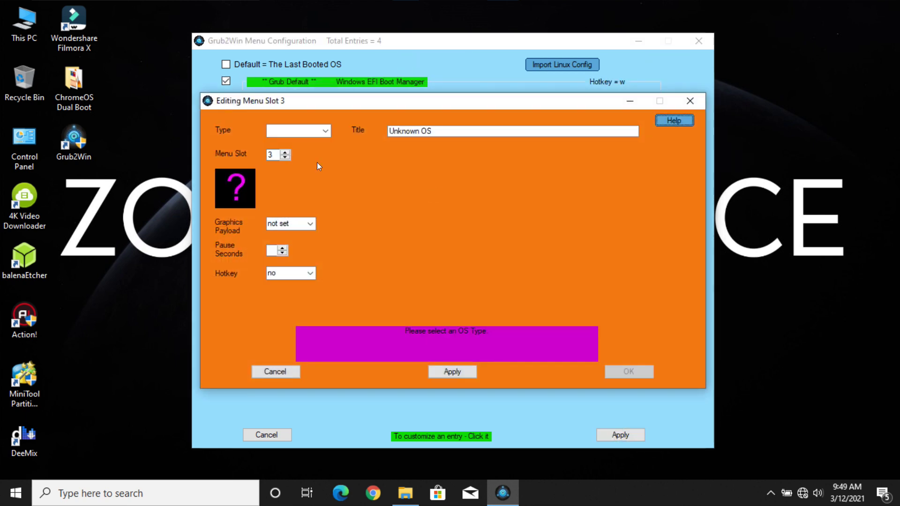
click(329, 134)
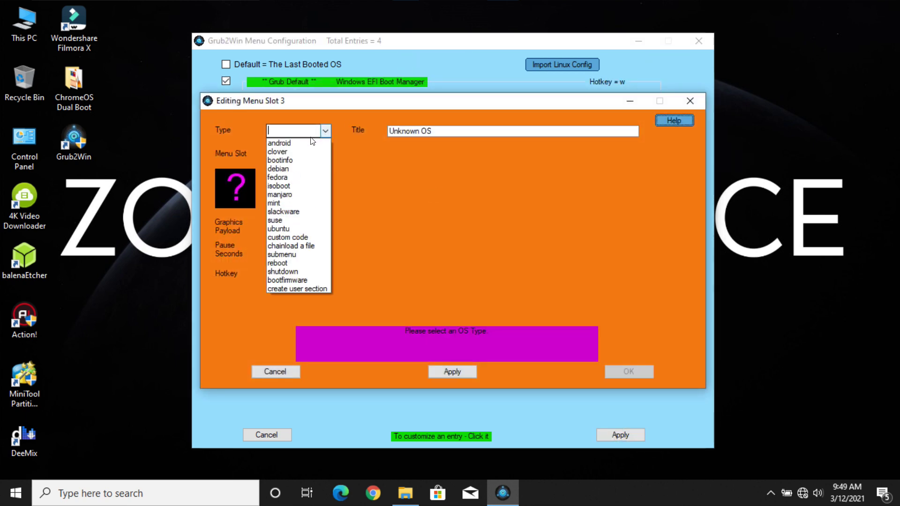
click(282, 254)
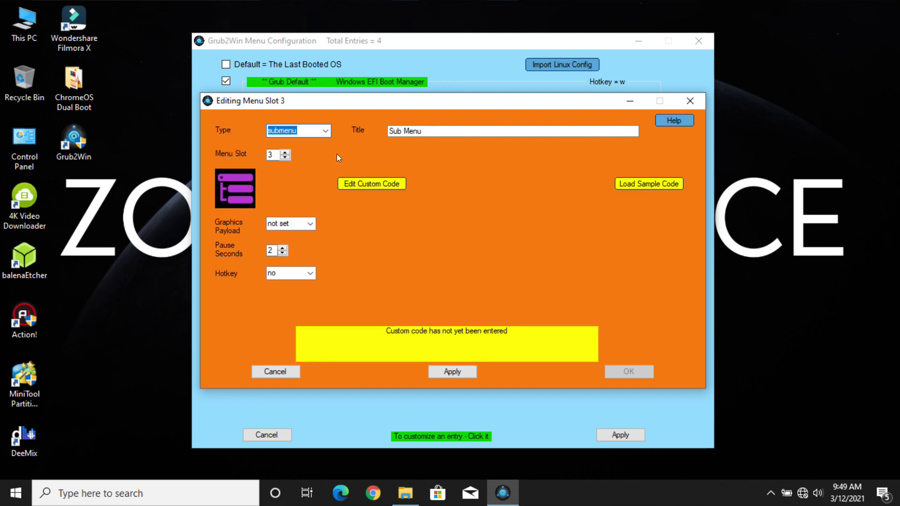
Title the new submenu entry ChromeOS and open its custom code for editing
key(Tab)
text(ChromeOS)
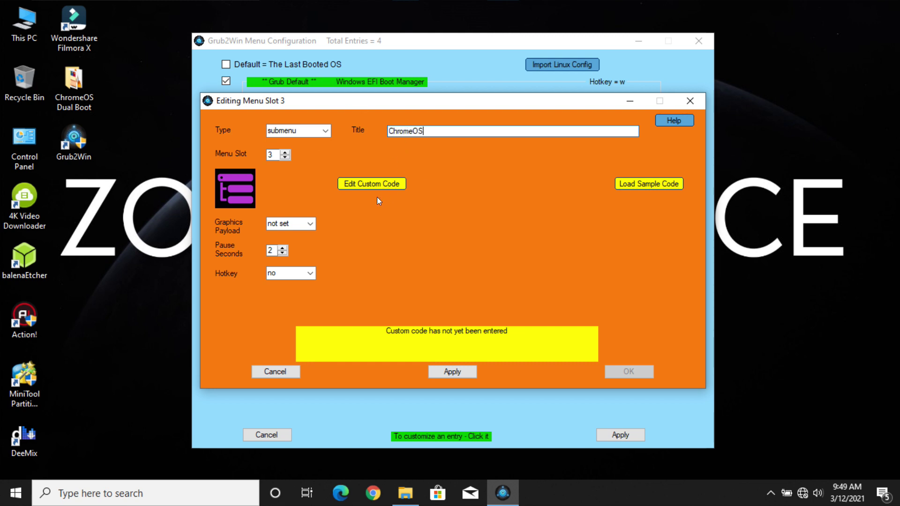
click(374, 183)
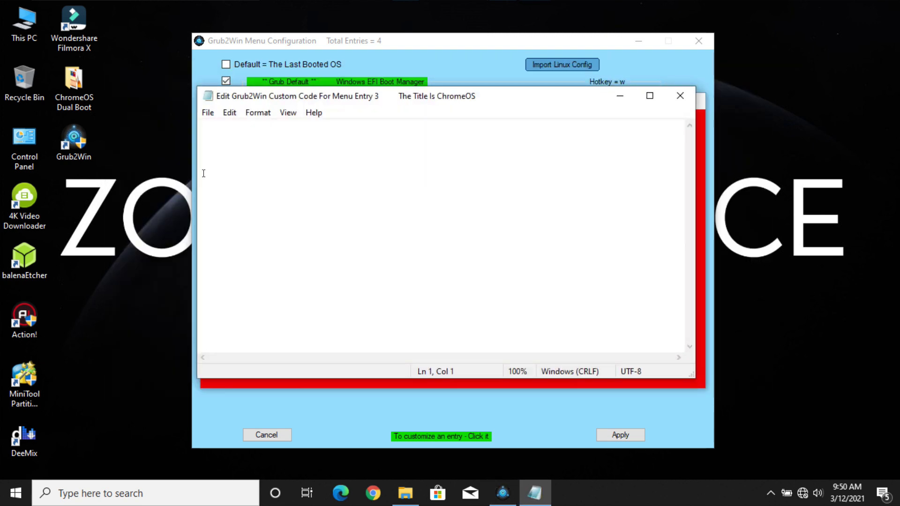
Copy both menu entries, ChromeOS and ChromeOS (debug mode), from the saved Untitled Document, and close that document
click(406, 492)
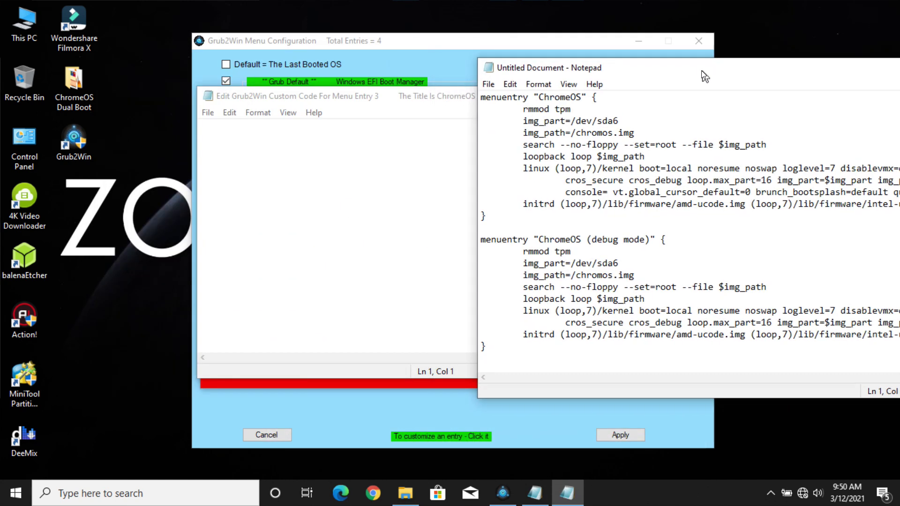
click(656, 156)
drag(489, 99, 659, 377)
right_click(579, 278)
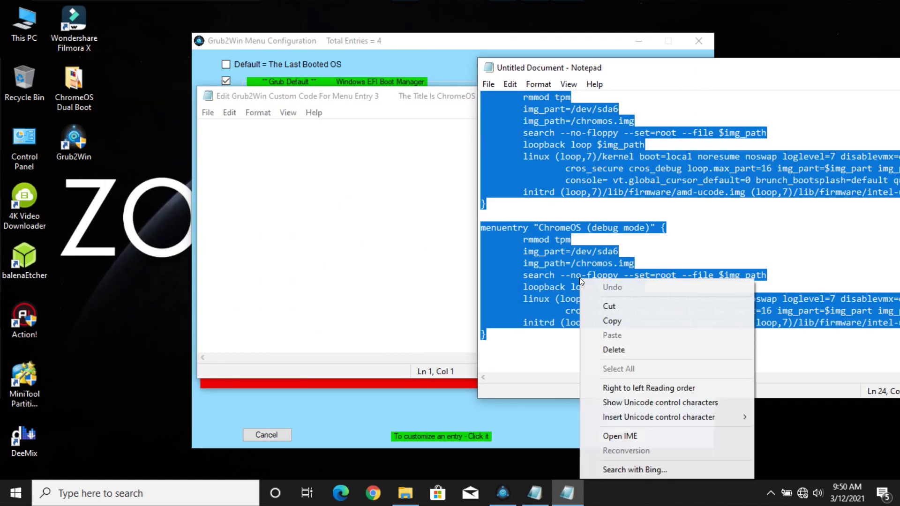
click(625, 319)
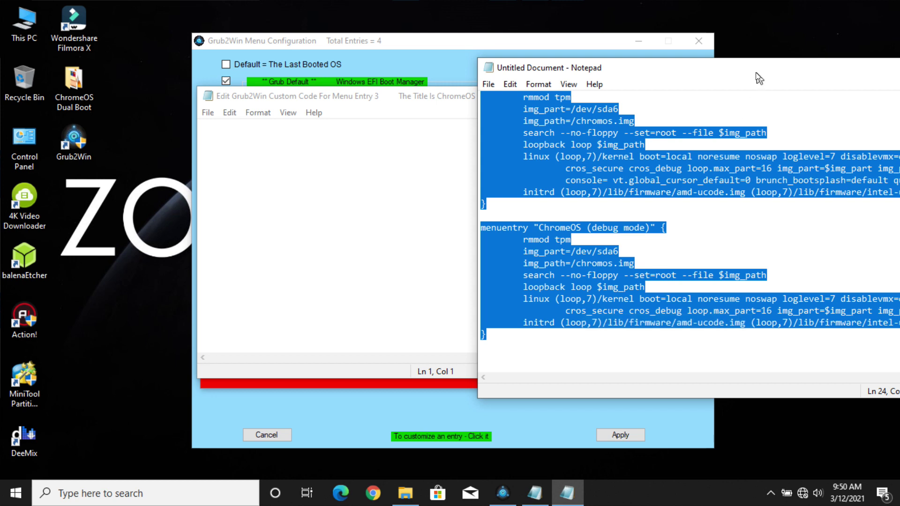
drag(756, 75, 358, 101)
click(674, 92)
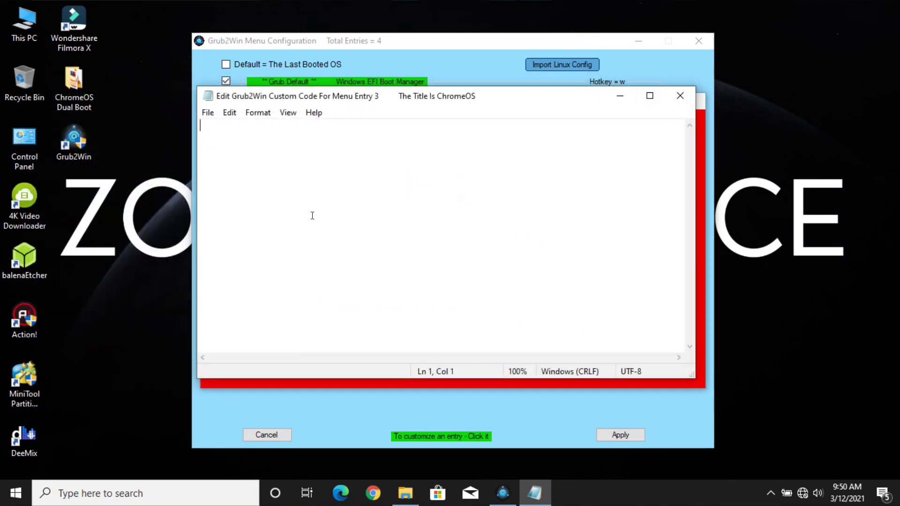
Paste the copied menu entries into the submenu's custom code, save the file, and close the editor and the syntax check message
right_click(312, 141)
click(349, 204)
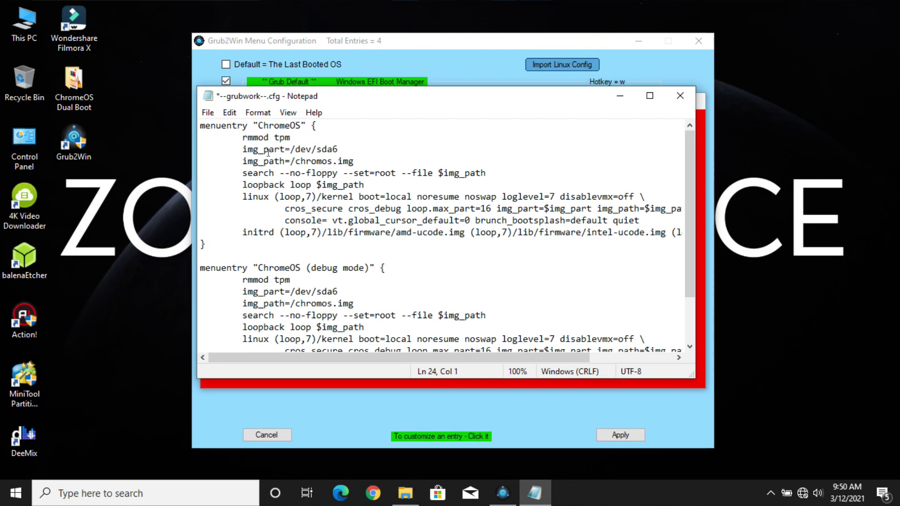
click(208, 112)
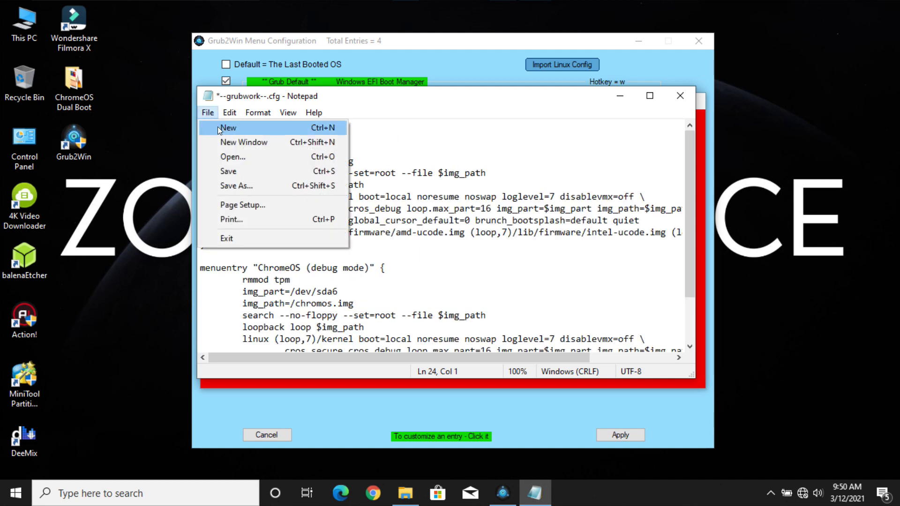
click(257, 173)
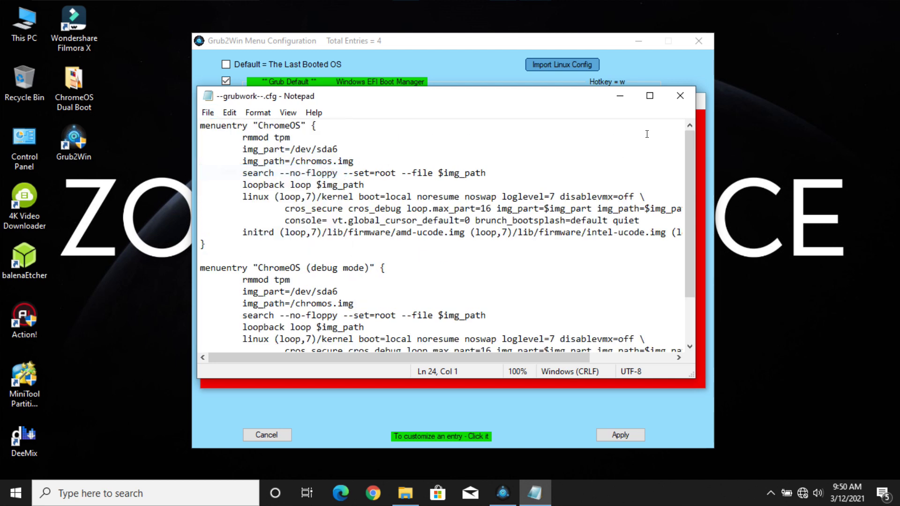
click(680, 96)
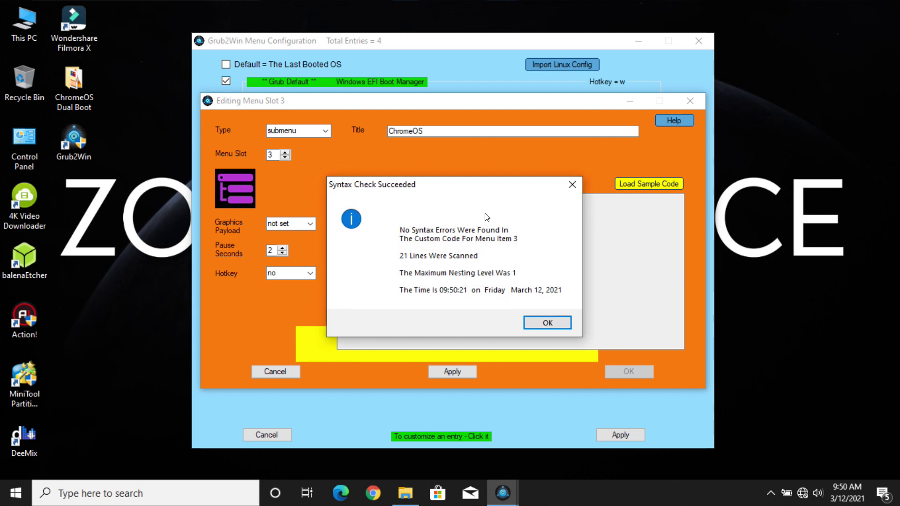
click(552, 320)
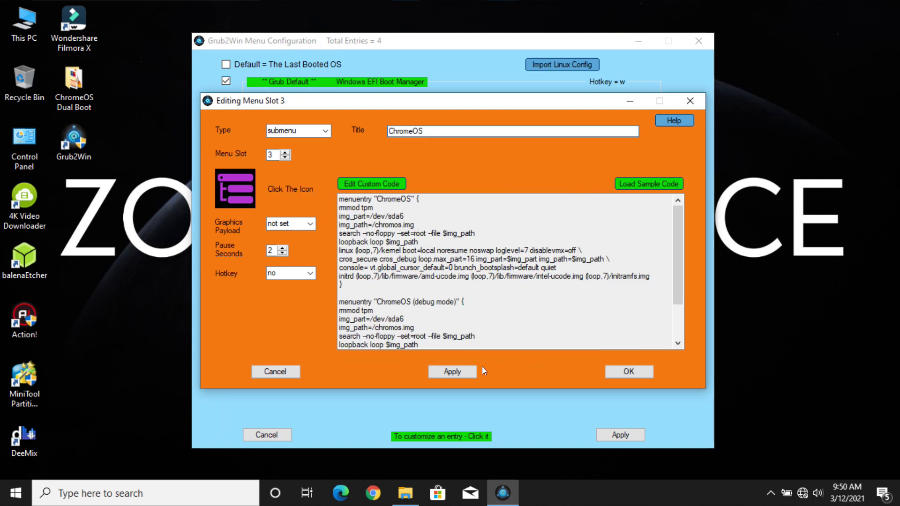
Accept the ChromeOS entry, move it directly below Windows EFI Boot Manager, and save the Grub2Win configuration before closing the program
click(629, 372)
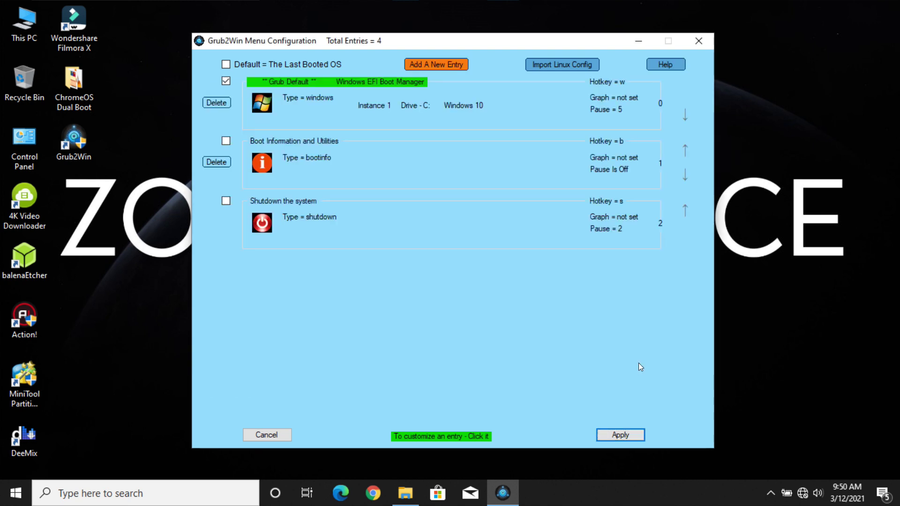
click(684, 209)
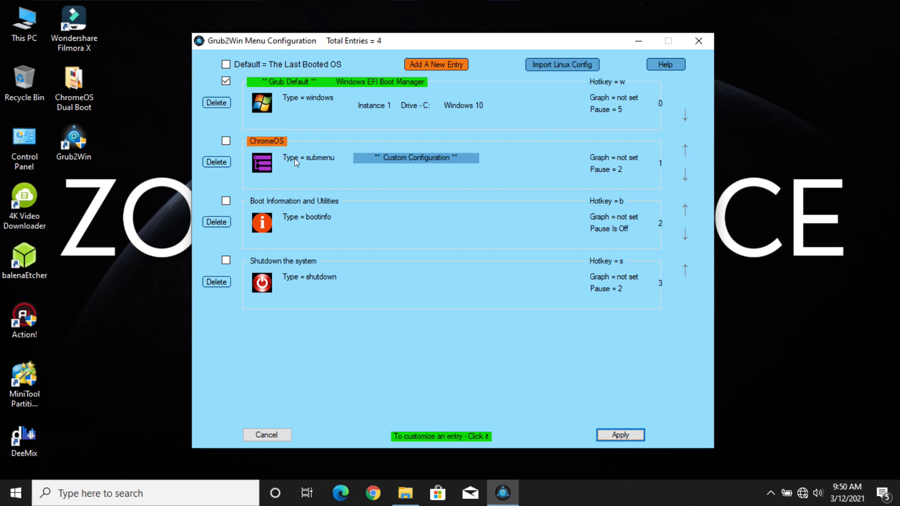
click(619, 436)
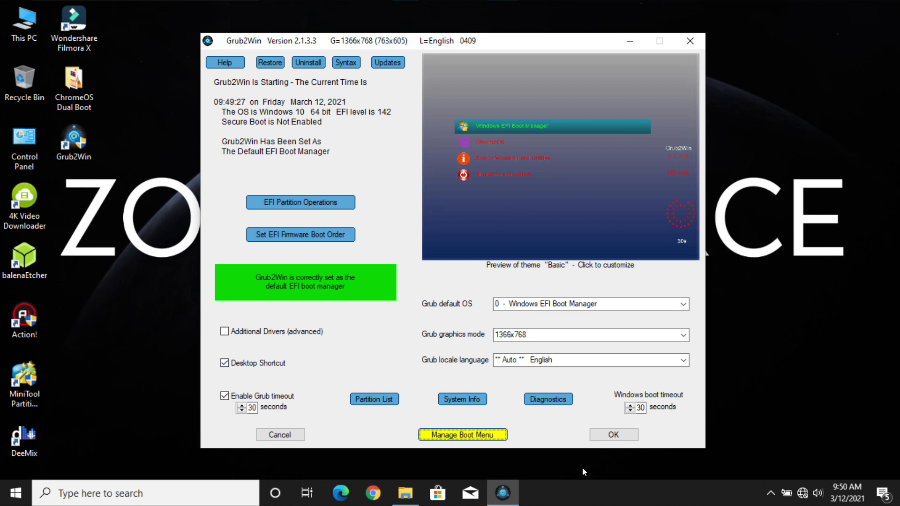
click(610, 436)
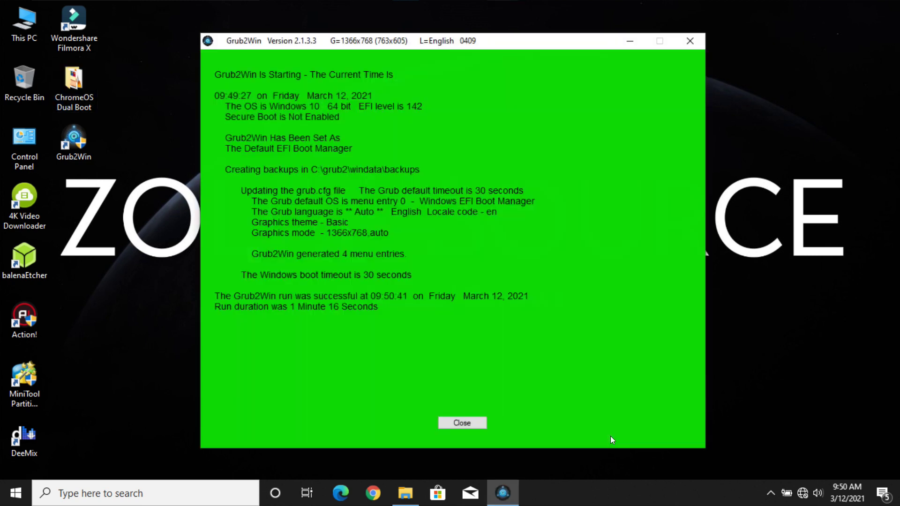
click(471, 423)
click(579, 246)
right_click(531, 200)
click(553, 239)
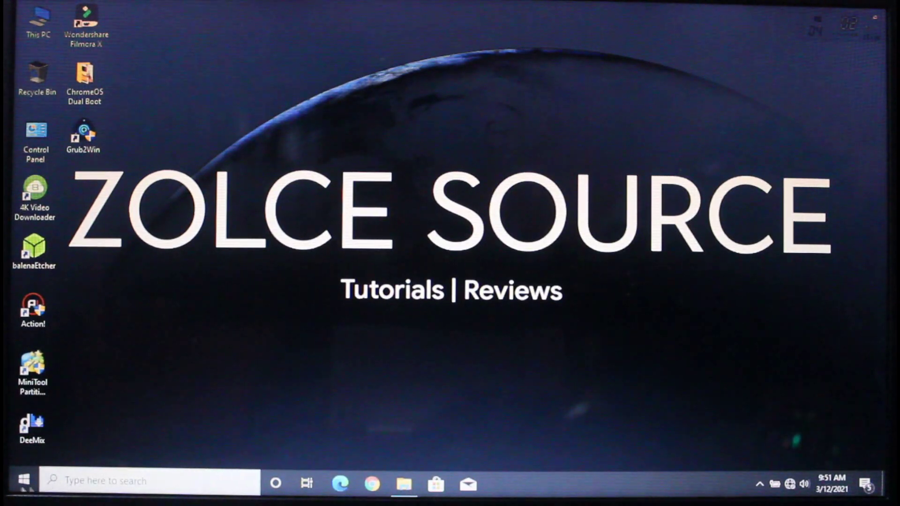
Restart Windows to reach the Grub2Win boot menu
click(24, 478)
click(28, 449)
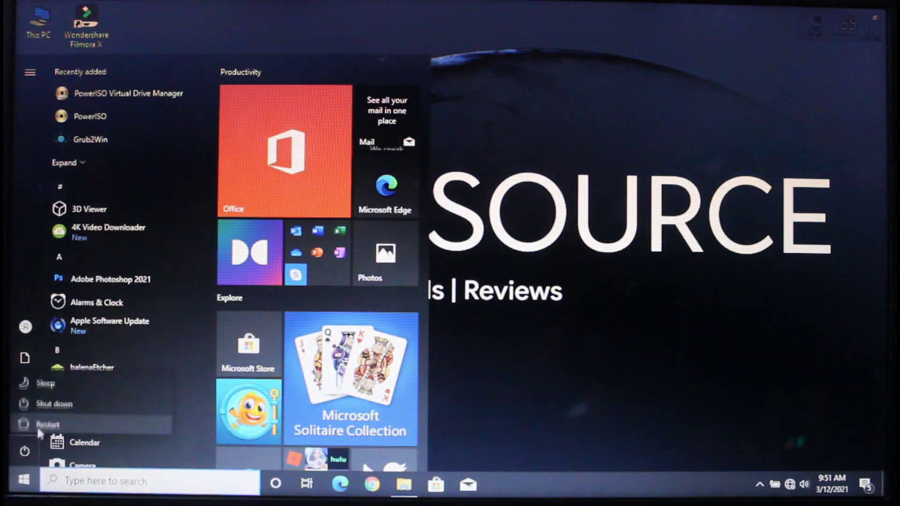
click(55, 427)
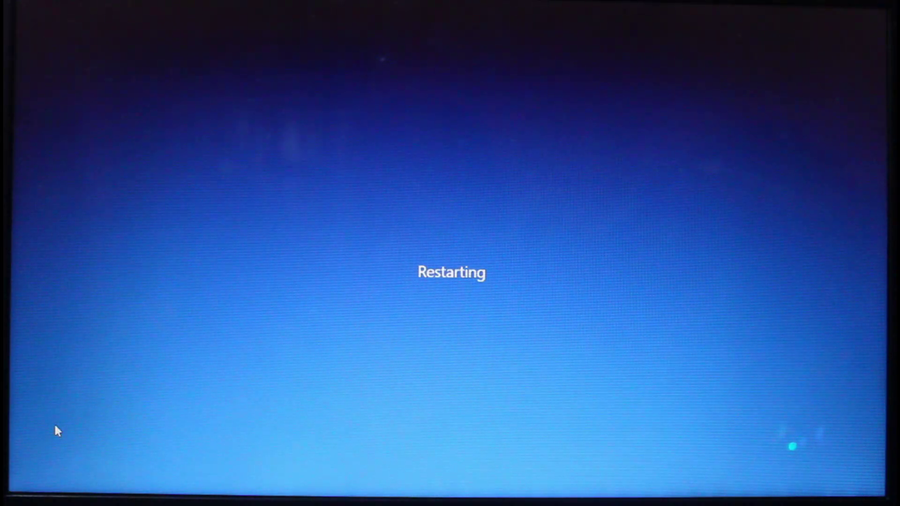
key(F12)
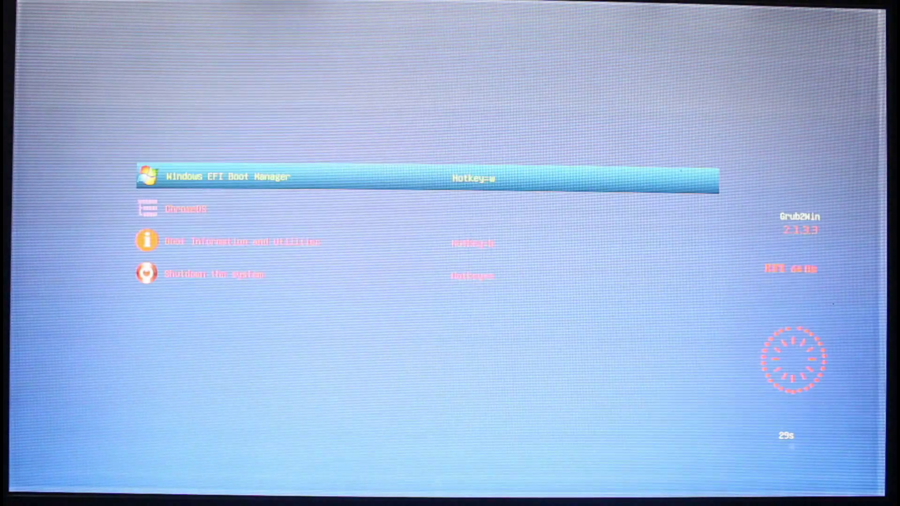
Boot the normal ChromeOS entry from the ChromeOS submenu, continuing past the module error
key(Down)
key(Return)
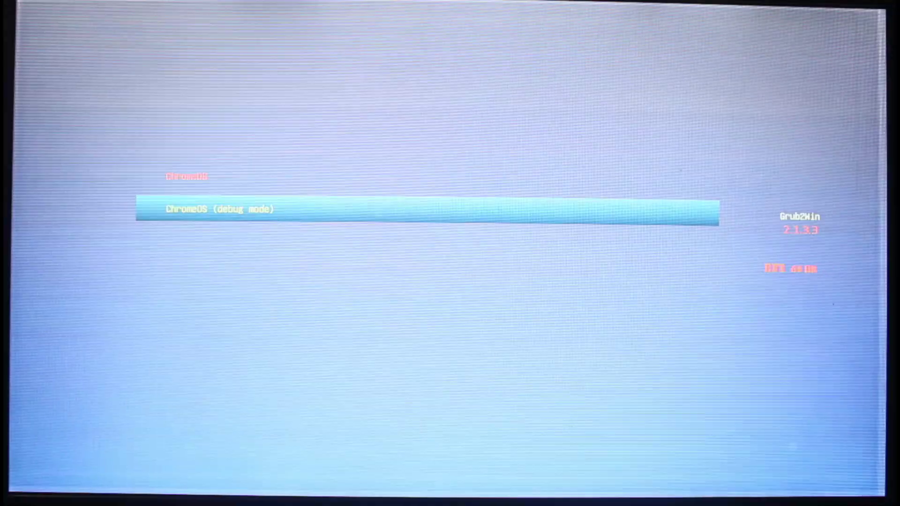
key(Up)
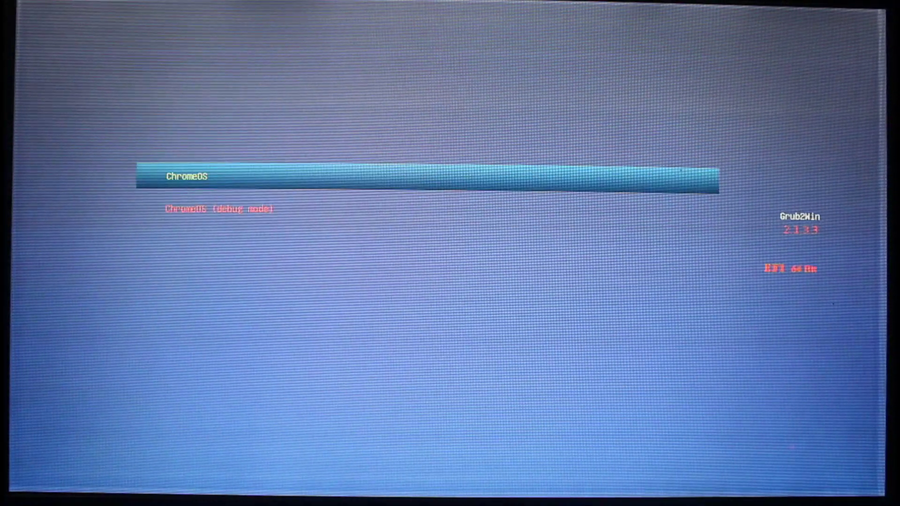
key(Return)
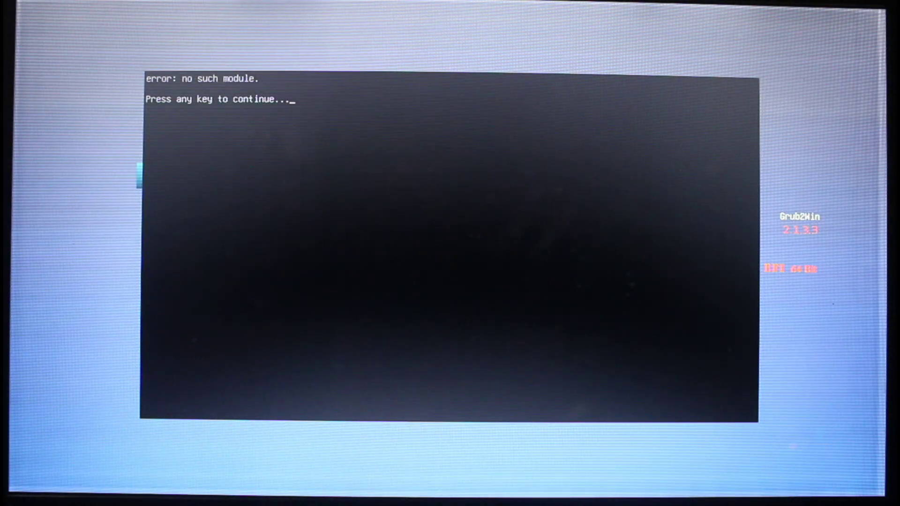
key(Return)
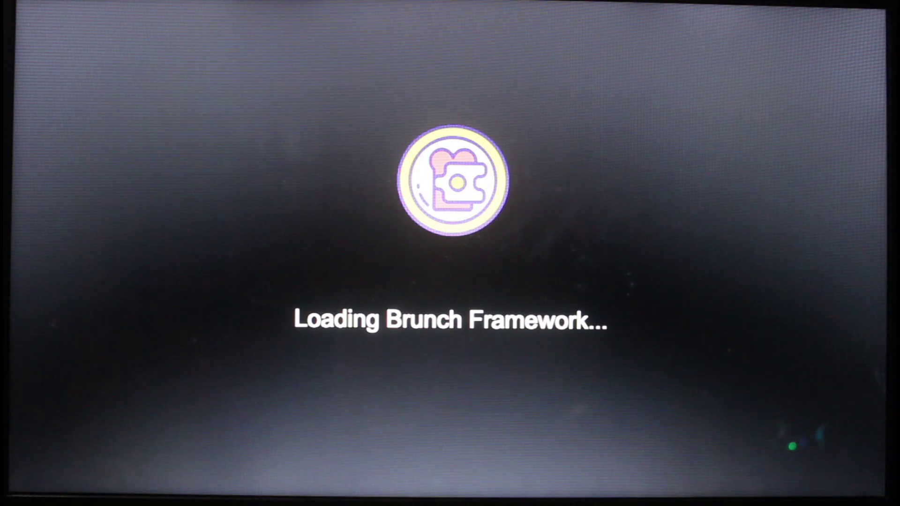